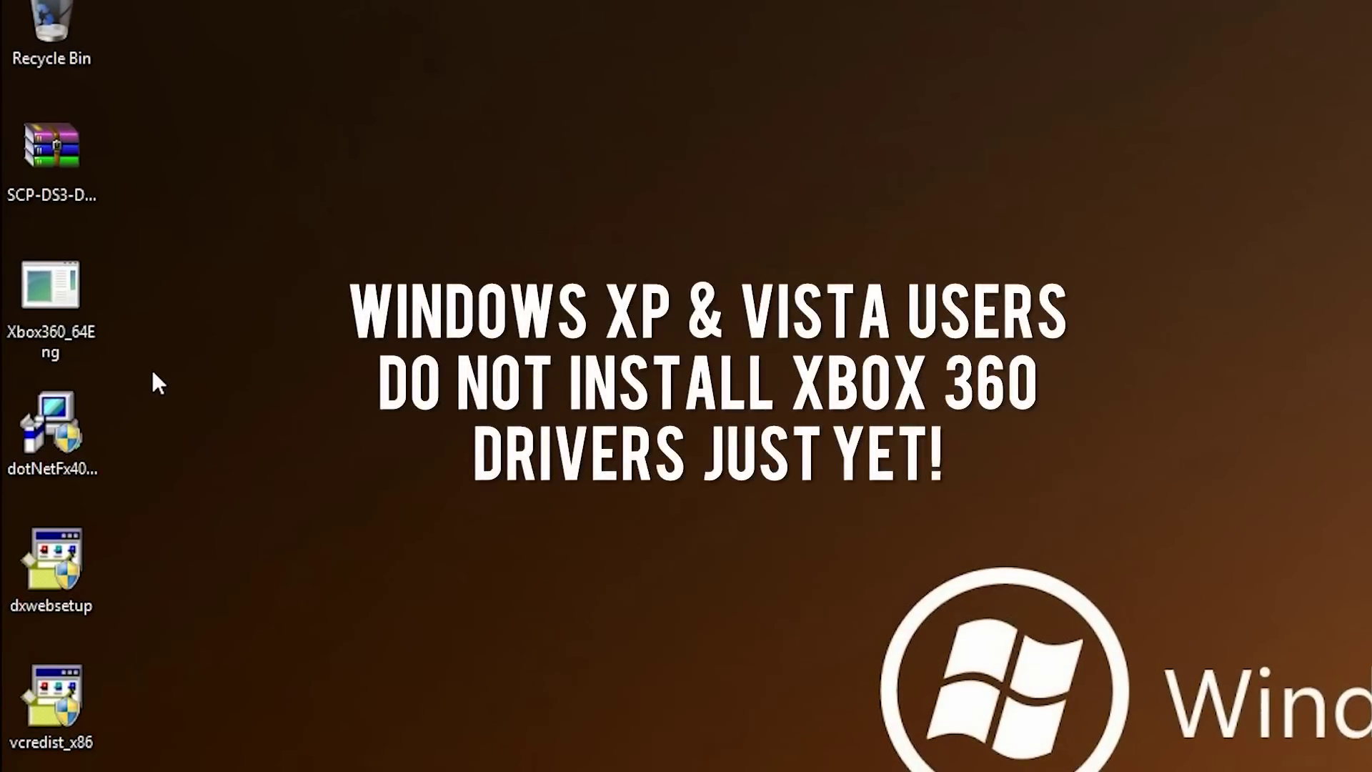
Install the Microsoft Xbox 360 Accessories software from the Xbox360_64Eng setup file, accepting the license agreement and finishing the setup
{"action": "double_click", "coordinate": [71, 306]}
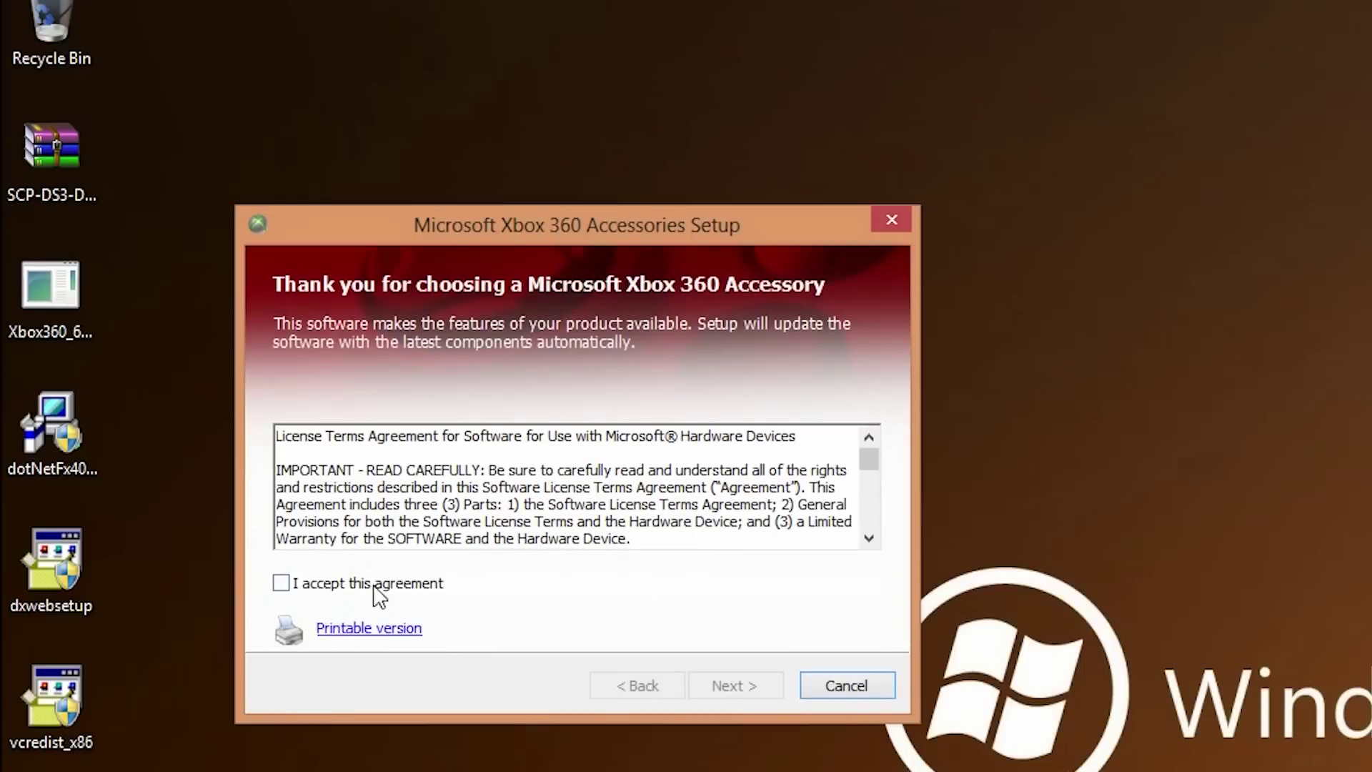
{"action": "left_click", "coordinate": [374, 587]}
{"action": "left_click", "coordinate": [723, 690]}
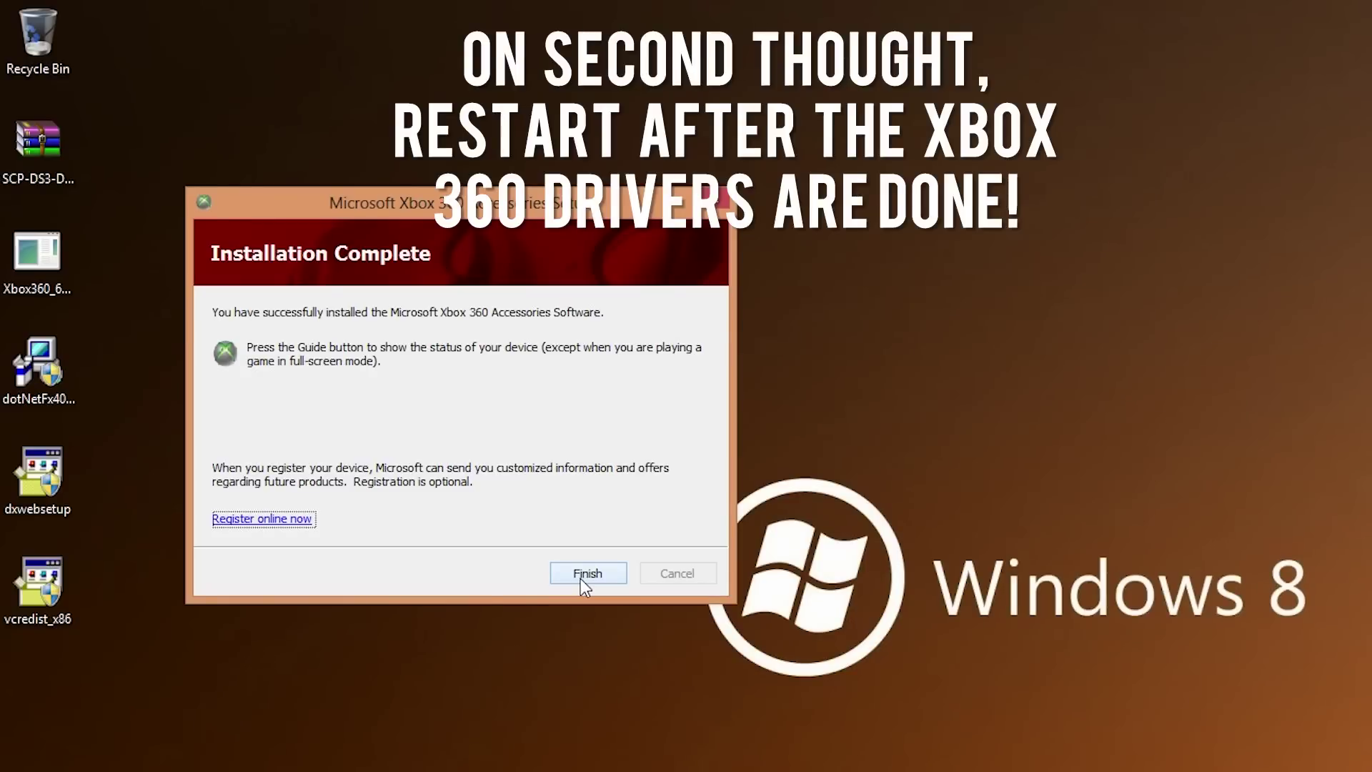
{"action": "left_click", "coordinate": [580, 577]}
{"action": "left_click", "coordinate": [1128, 646]}
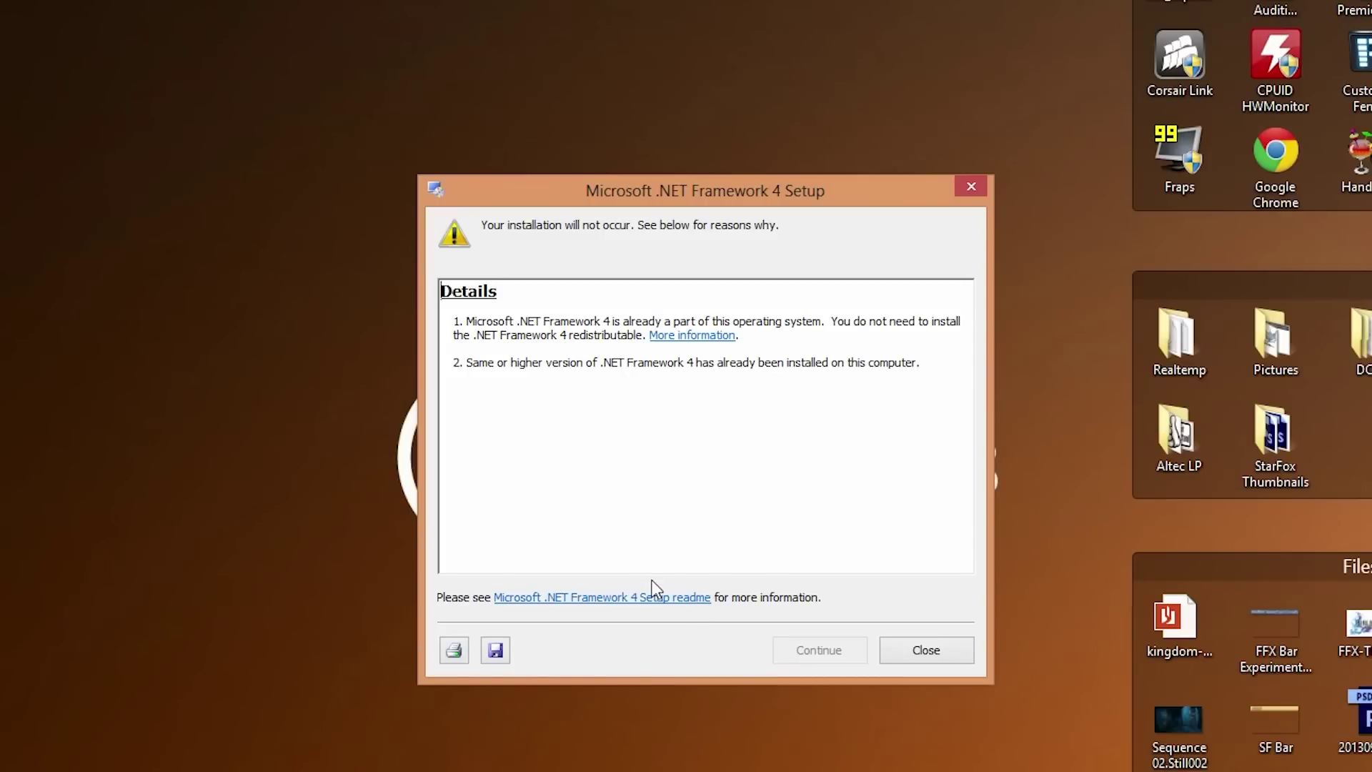
Close the .NET Framework 4 setup and run the dxwebsetup DirectX setup to completion, accepting the agreement and declining the Bing Bar
{"action": "left_click", "coordinate": [947, 650]}
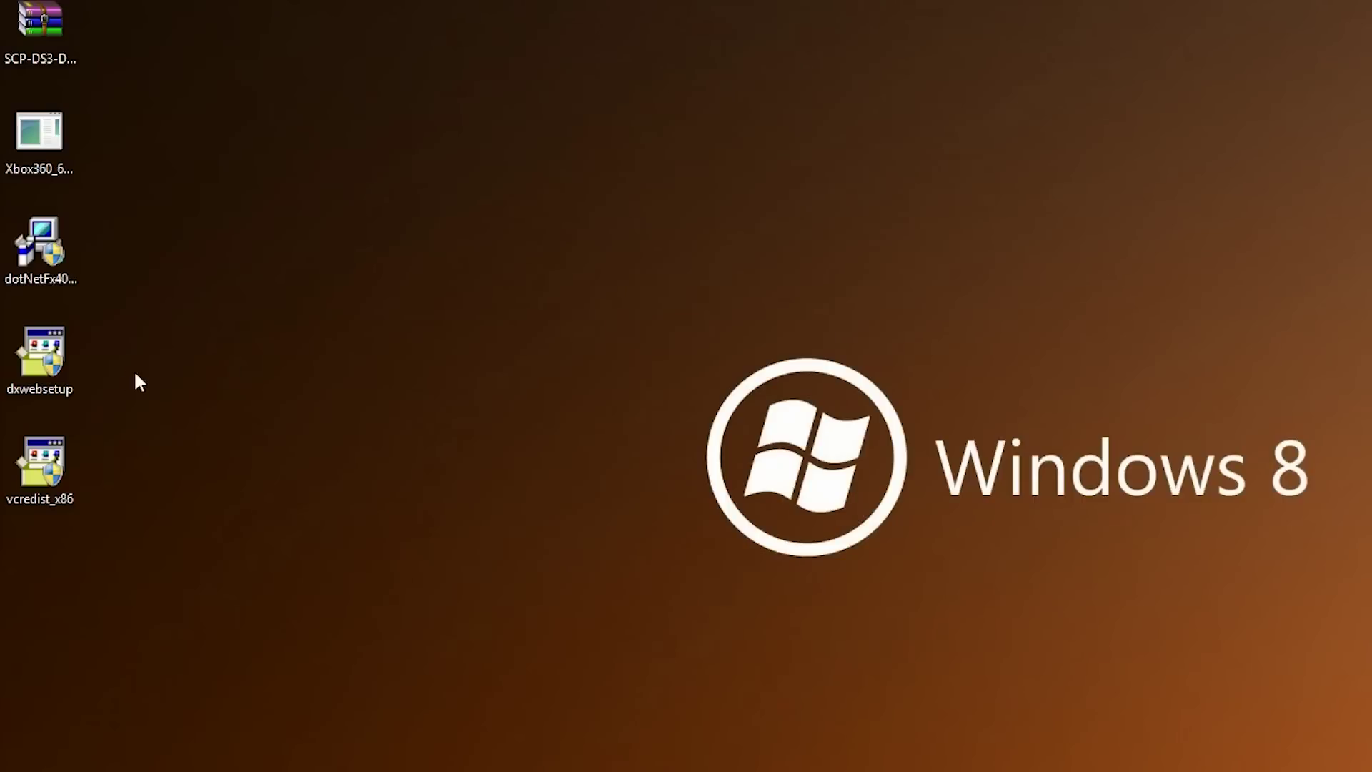
{"action": "double_click", "coordinate": [40, 350]}
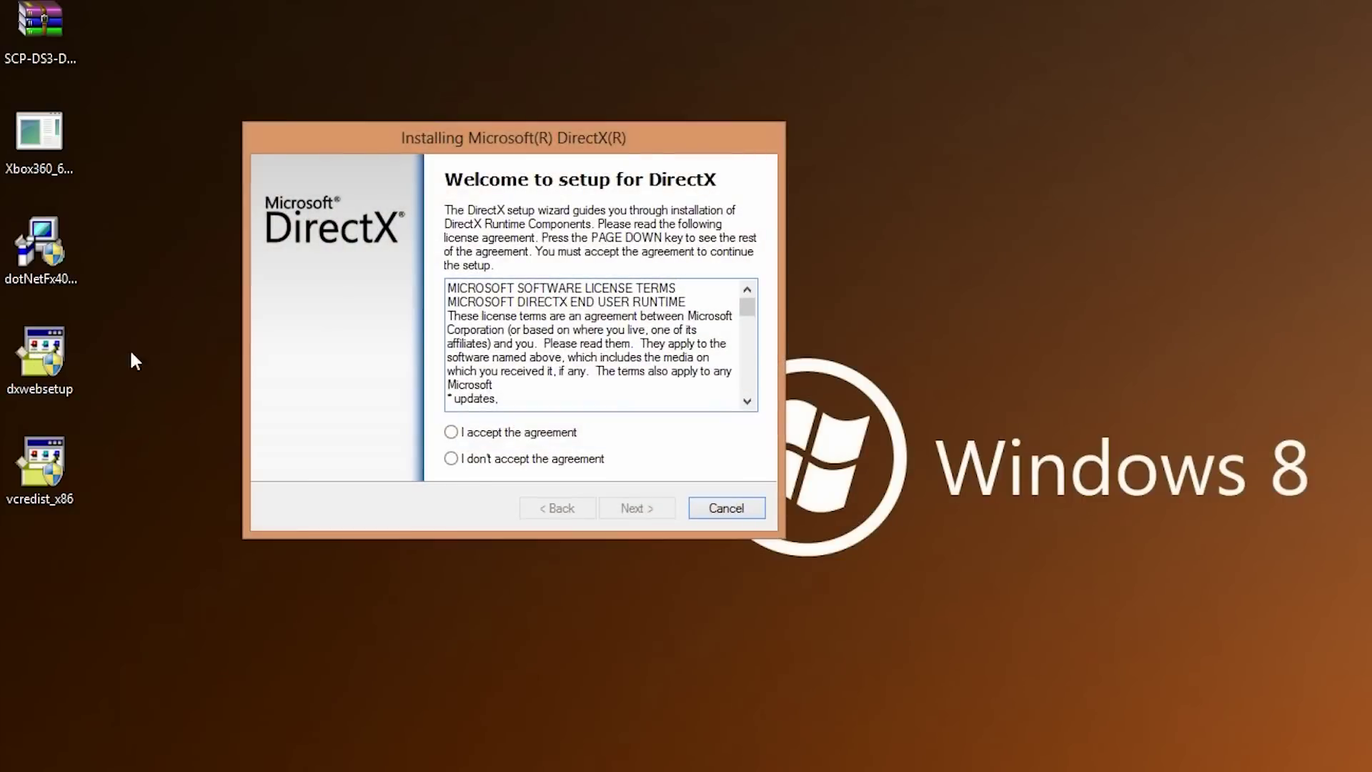
{"action": "left_click", "coordinate": [480, 432]}
{"action": "left_click", "coordinate": [623, 503]}
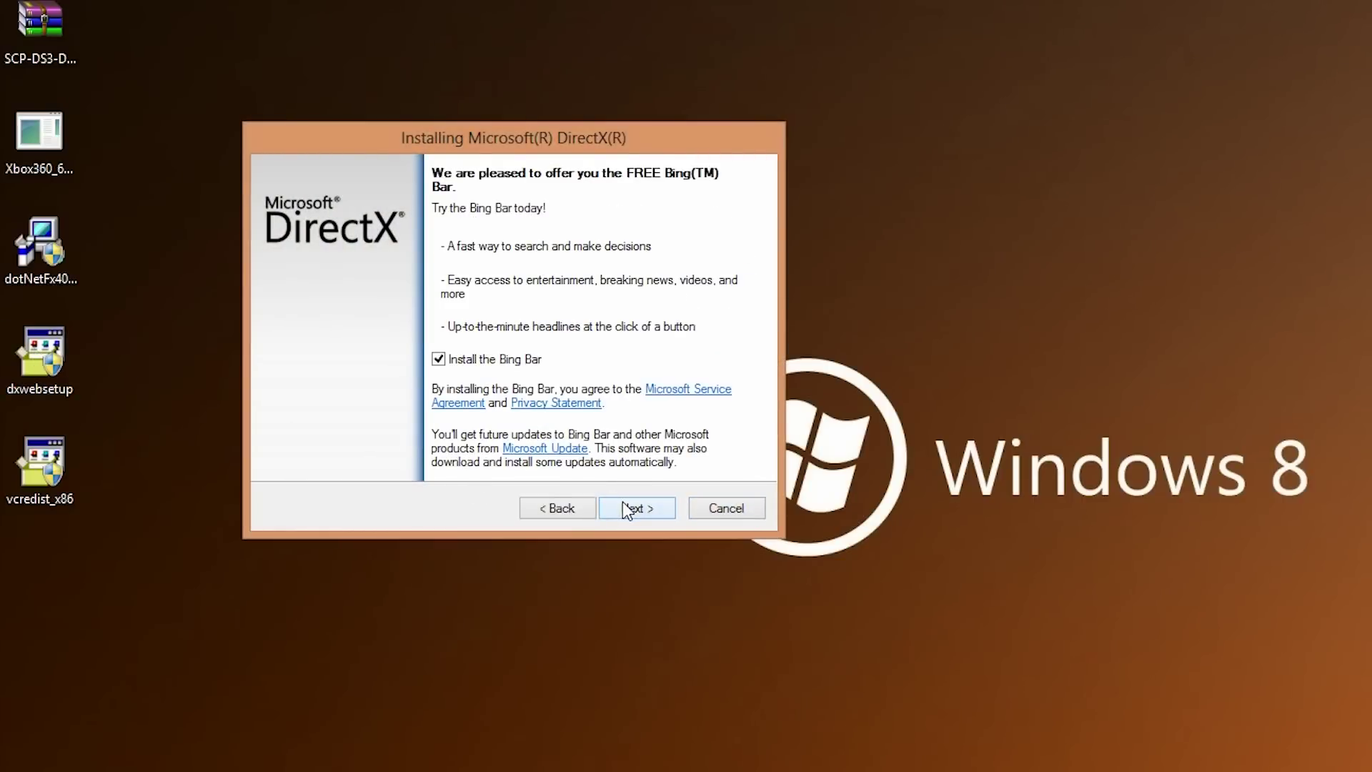
{"action": "left_click", "coordinate": [439, 360]}
{"action": "left_click", "coordinate": [641, 512]}
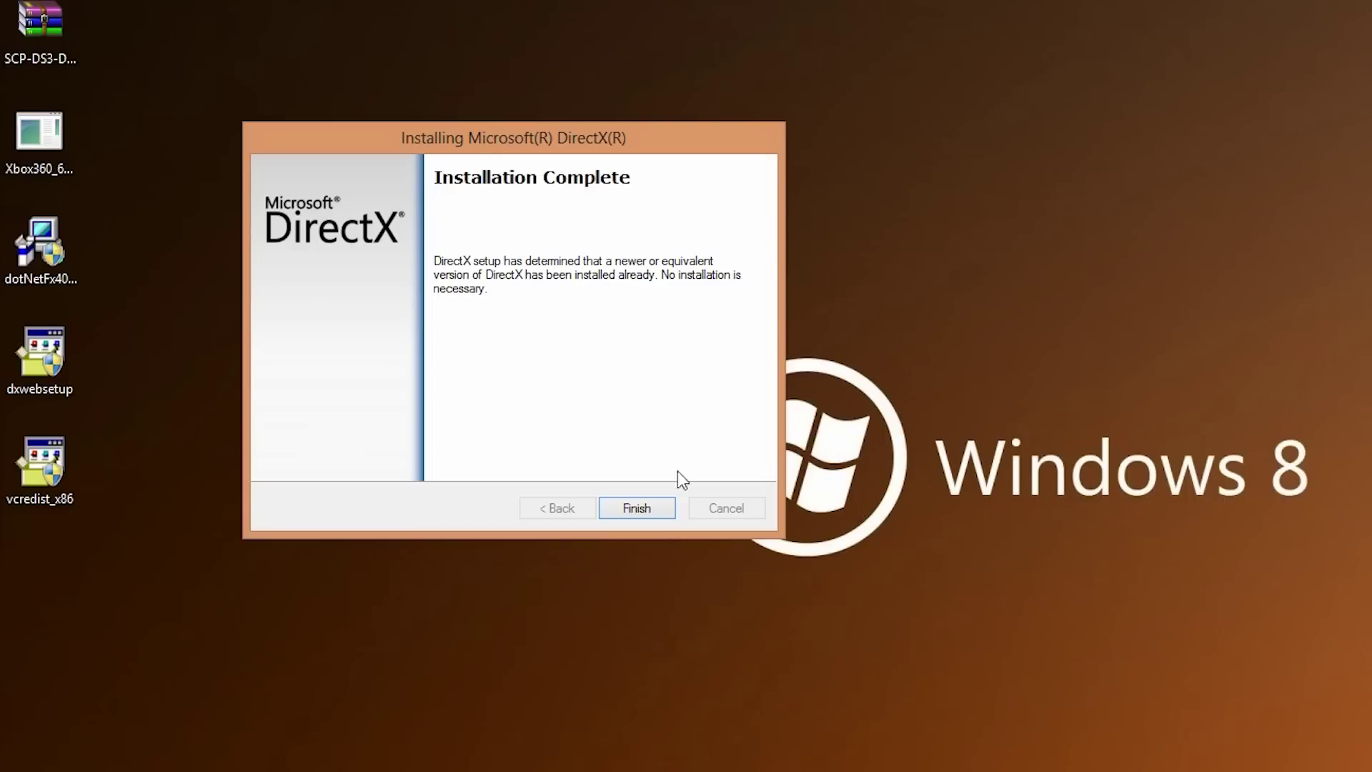
{"action": "left_click", "coordinate": [635, 509]}
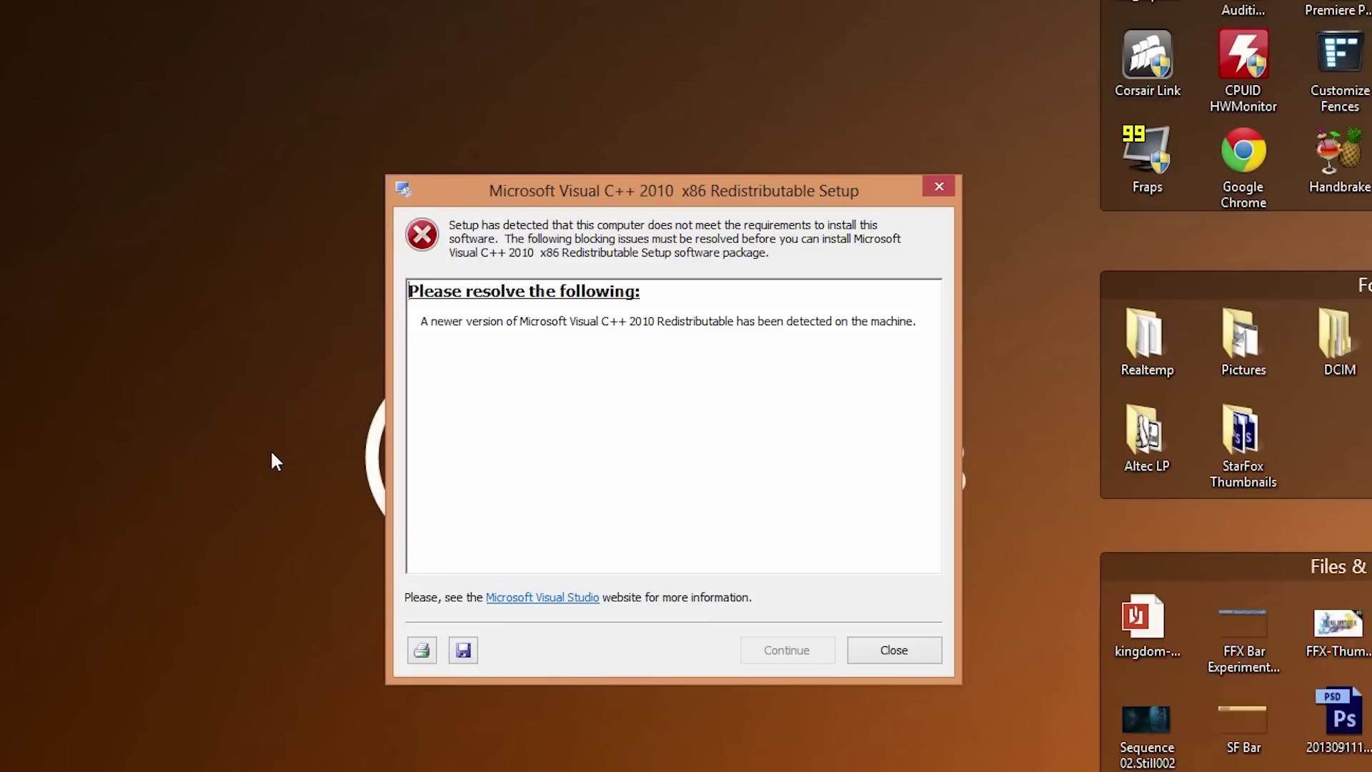
Close the Visual C++ 2010 setup and extract the ScpServer folder from the SCP-DS3-Driver-Package archive to the desktop
{"action": "left_click", "coordinate": [929, 656]}
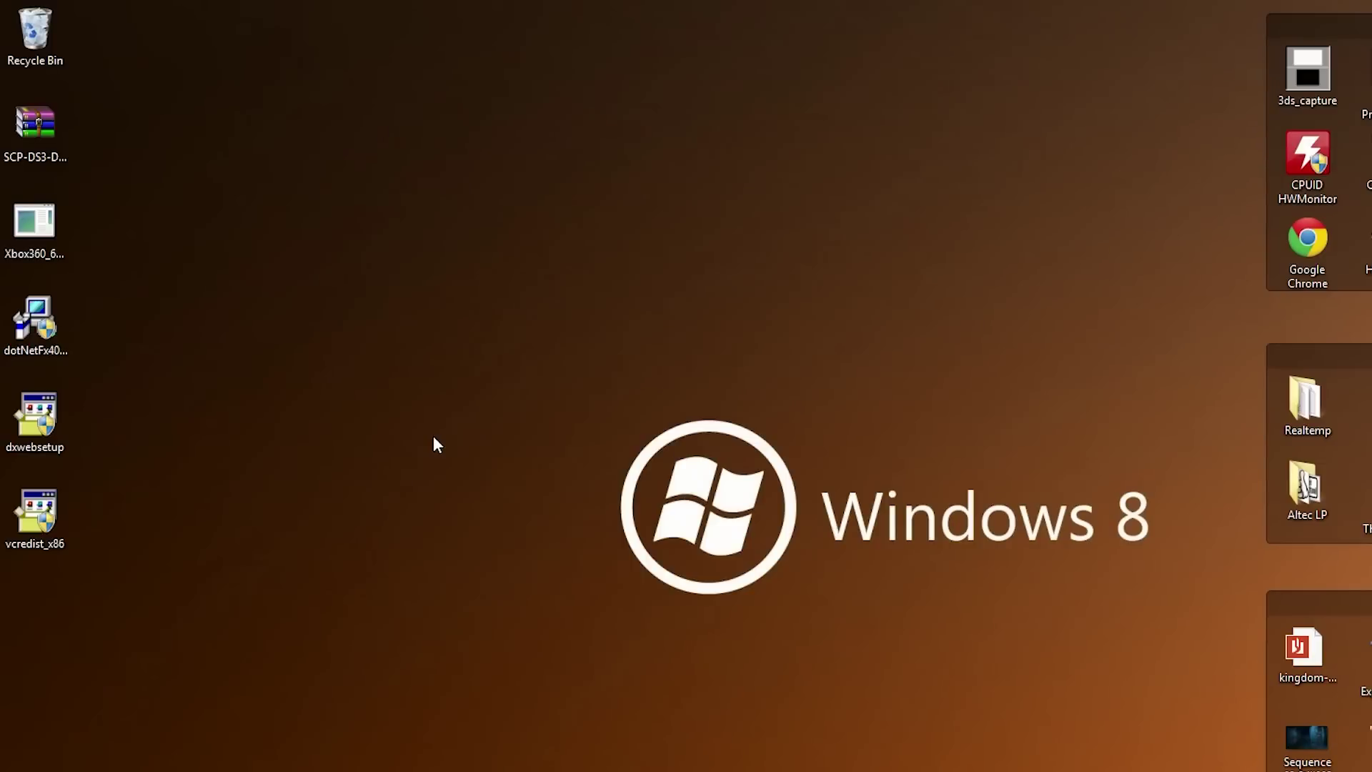
{"action": "double_click", "coordinate": [34, 125]}
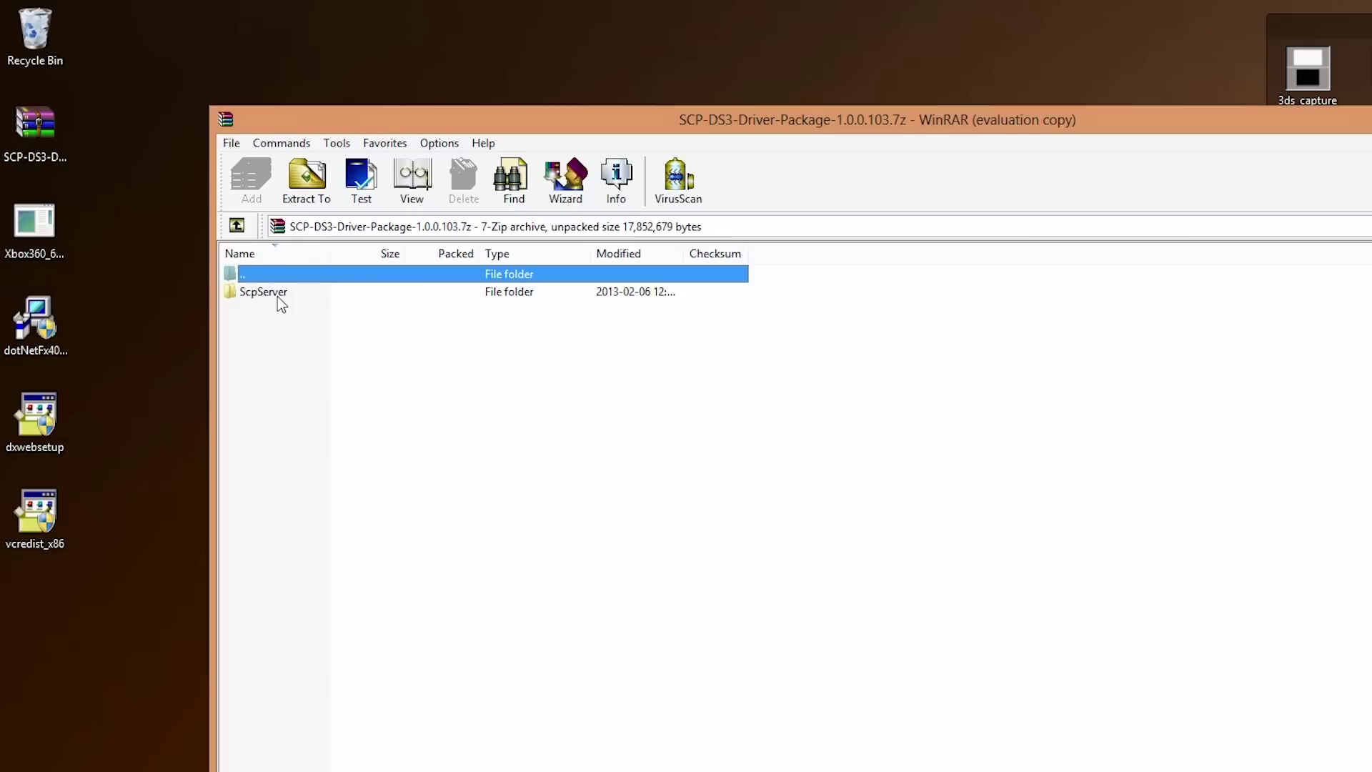
{"action": "left_click_drag", "start_coordinate": [278, 294], "coordinate": [190, 520]}
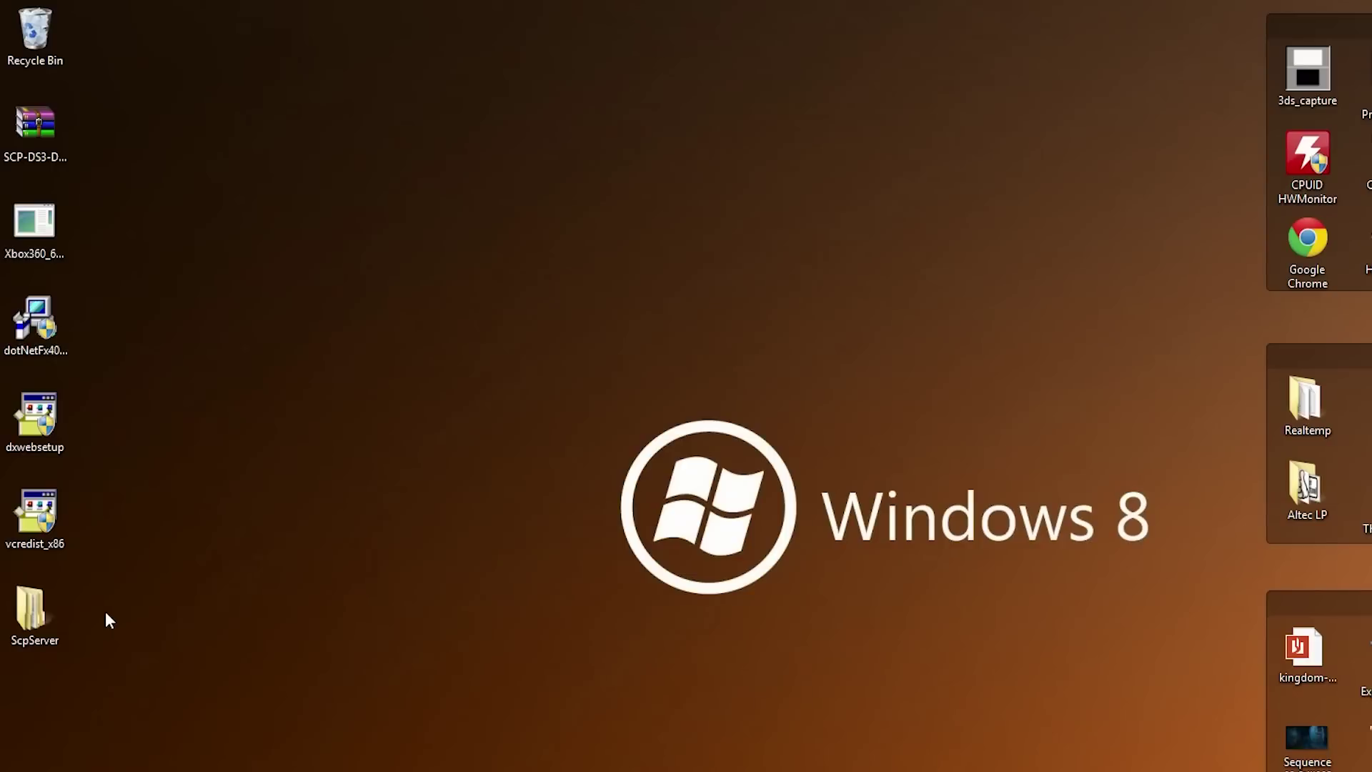
Open the extracted ScpServer folder and delete its Source folder, keeping the bin folder
{"action": "double_click", "coordinate": [30, 611]}
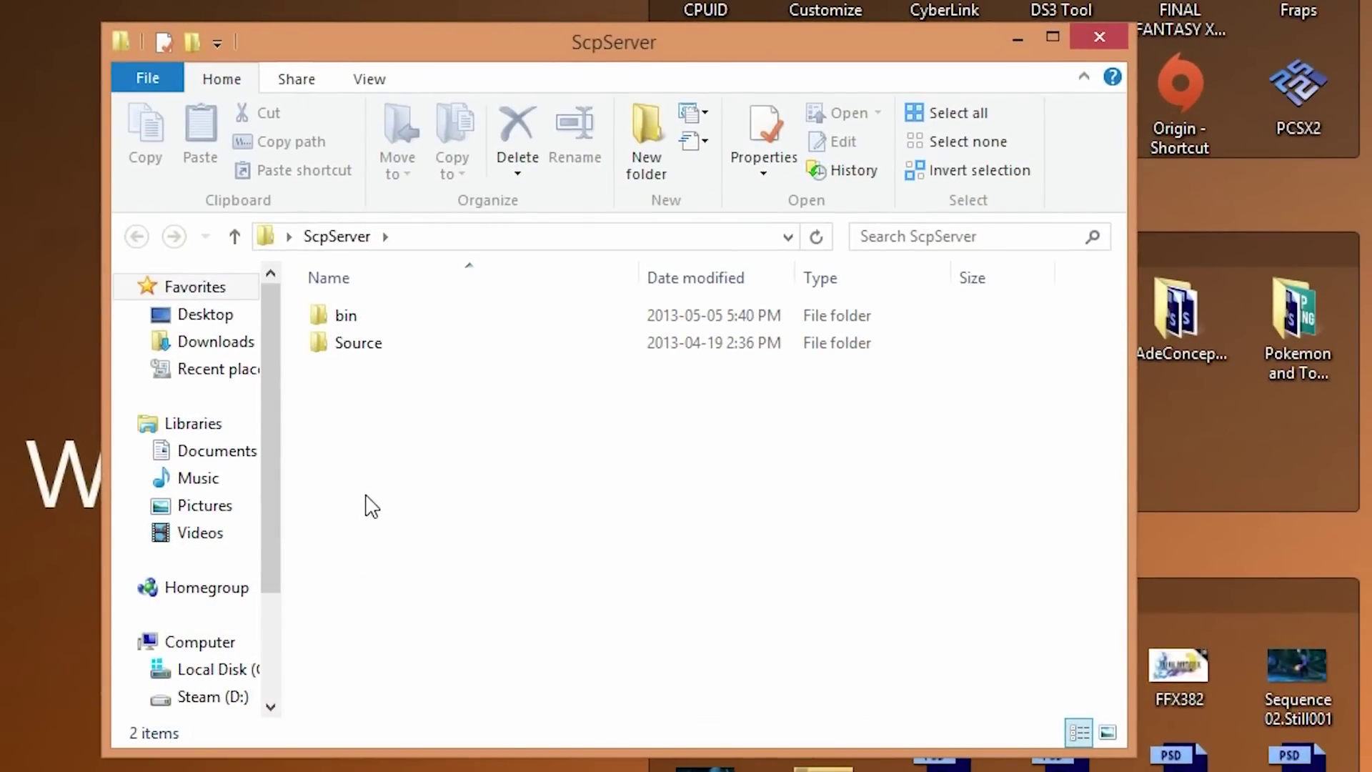
{"action": "left_click", "coordinate": [327, 349]}
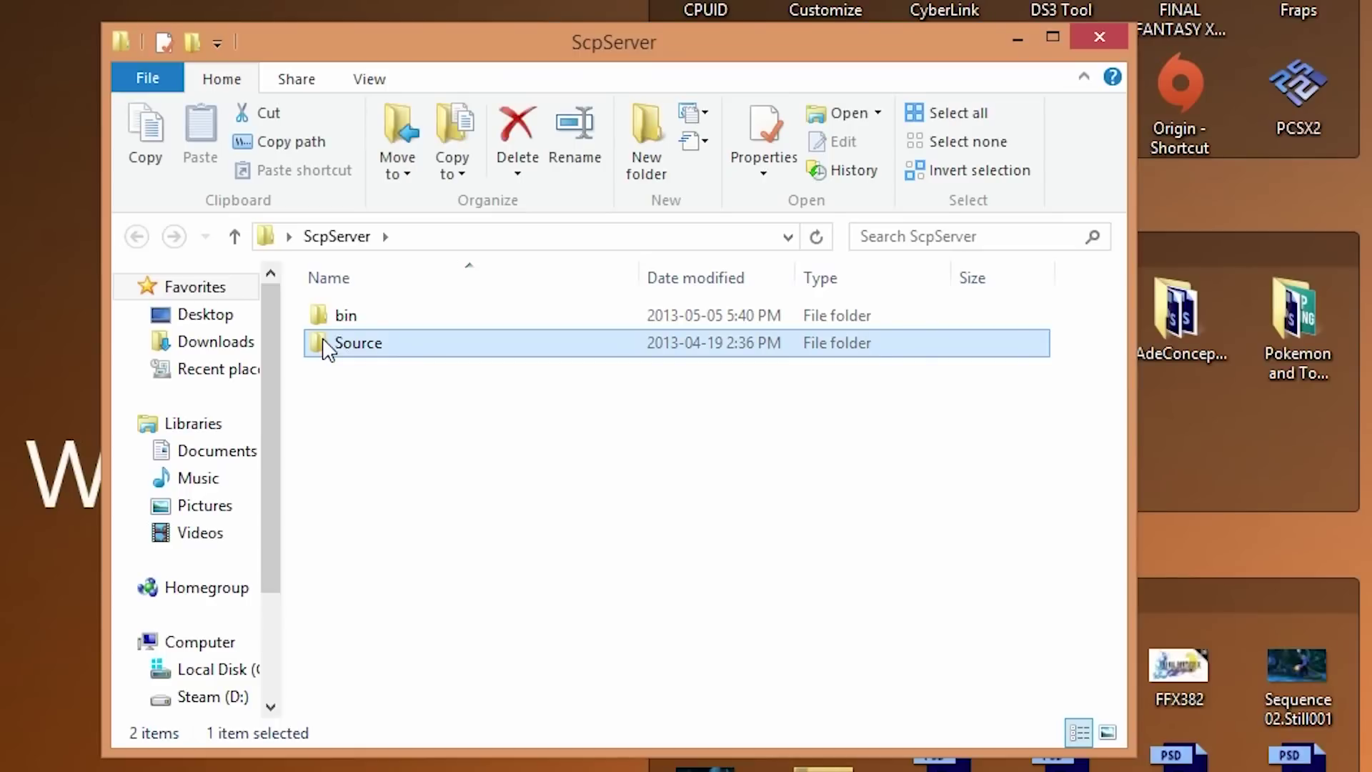
{"action": "key", "text": "Delete"}
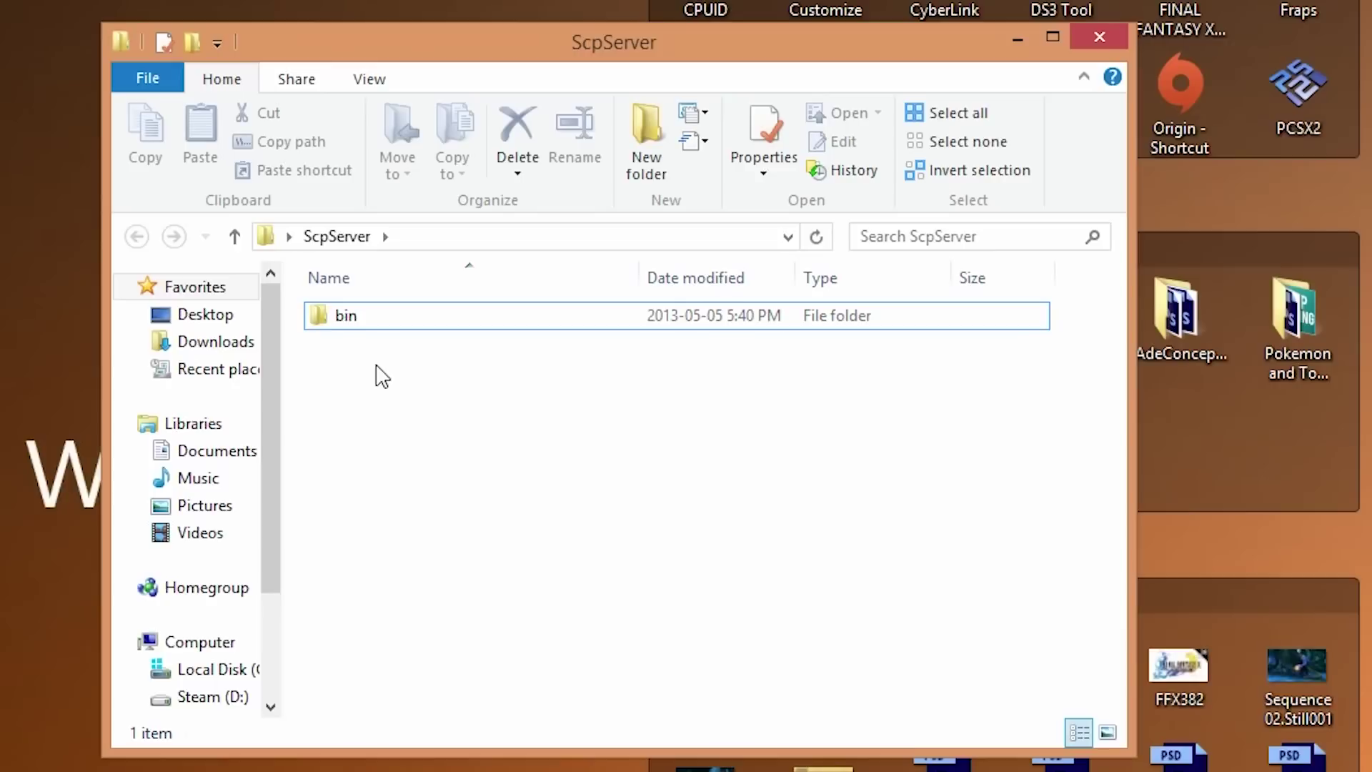
{"action": "left_click", "coordinate": [352, 320]}
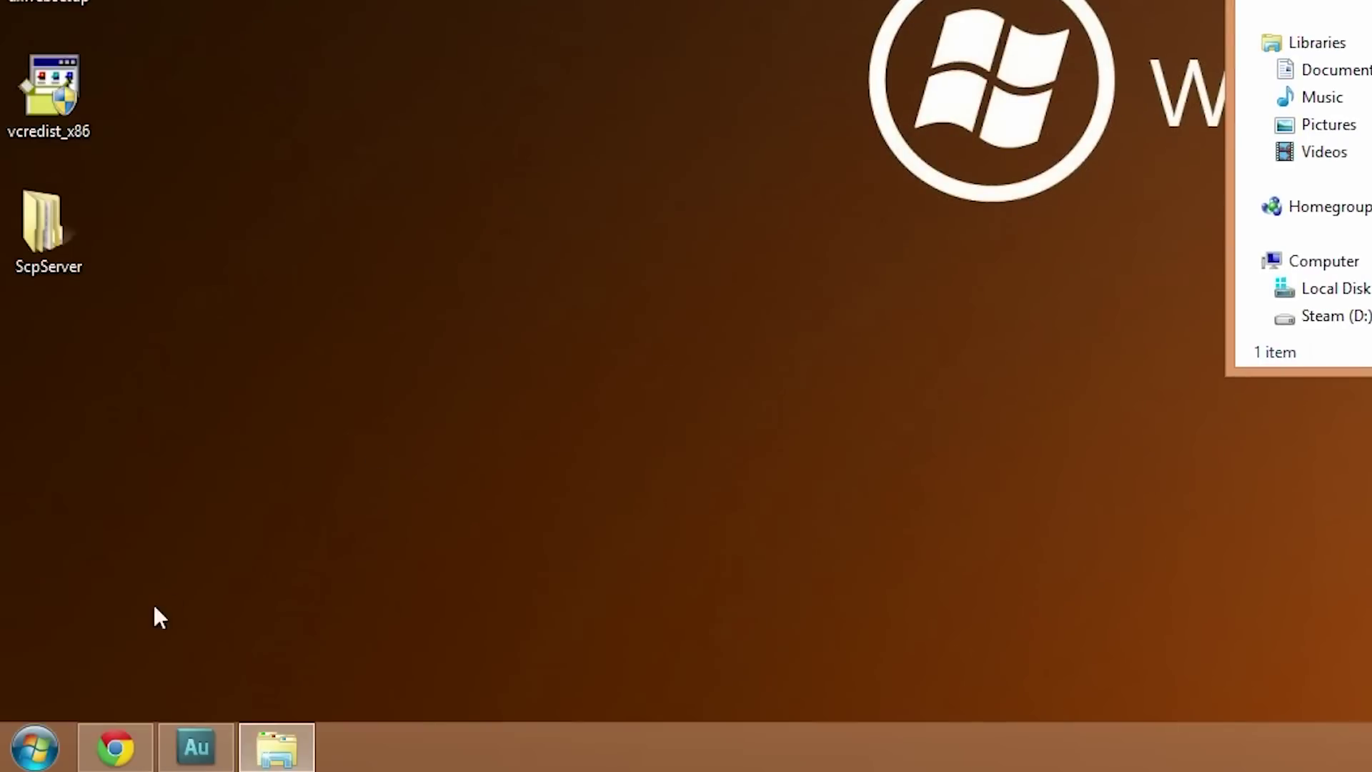
Open the Scarlet.Crush Productions folder inside Program Files on Local Disk (C:)
{"action": "left_click", "coordinate": [32, 745]}
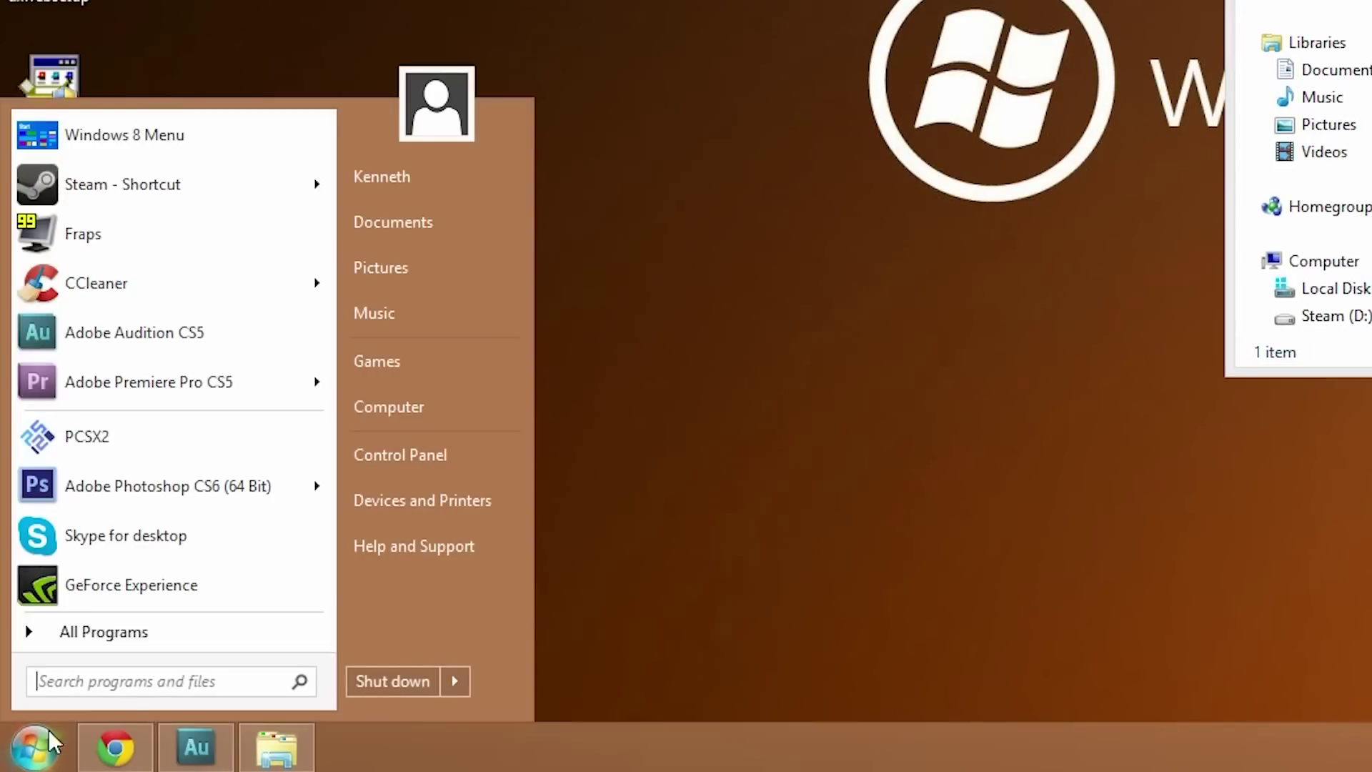
{"action": "left_click", "coordinate": [395, 423]}
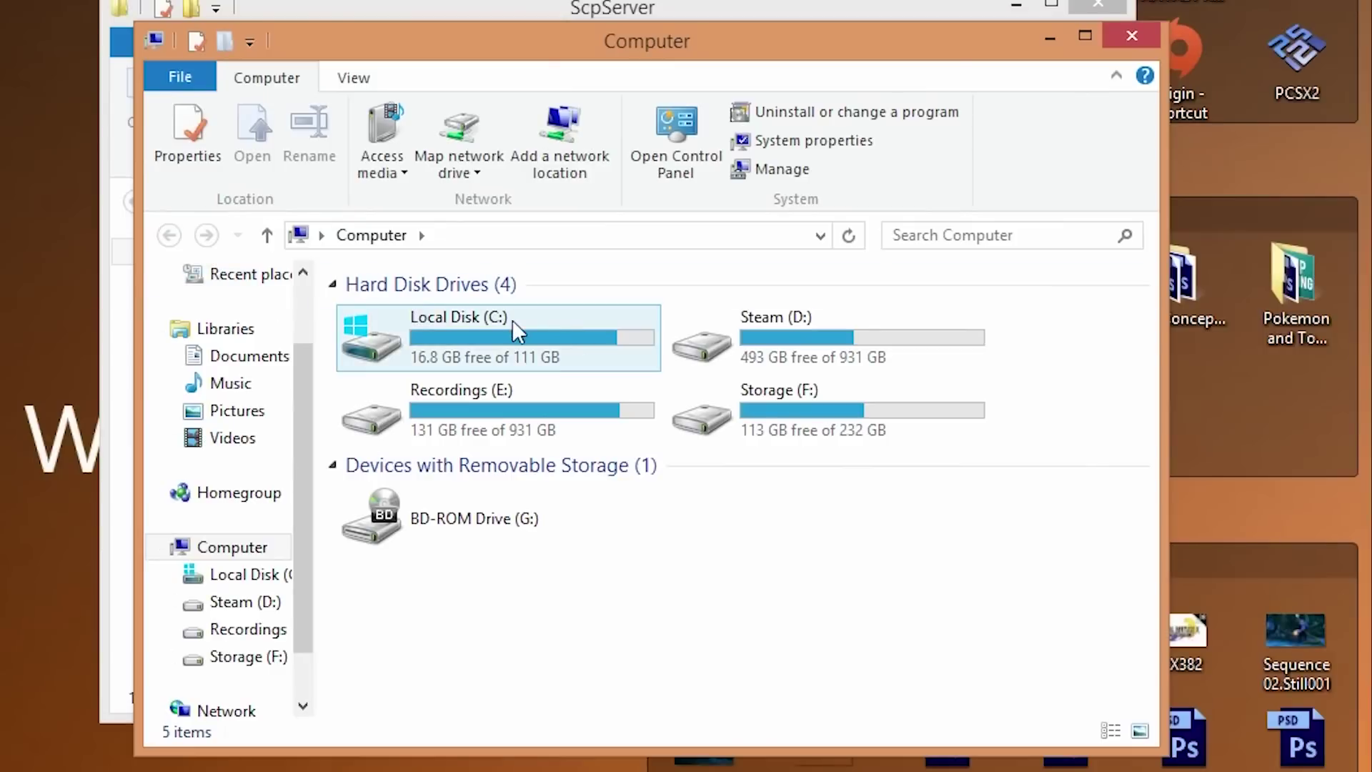
{"action": "double_click", "coordinate": [512, 322]}
{"action": "double_click", "coordinate": [401, 458]}
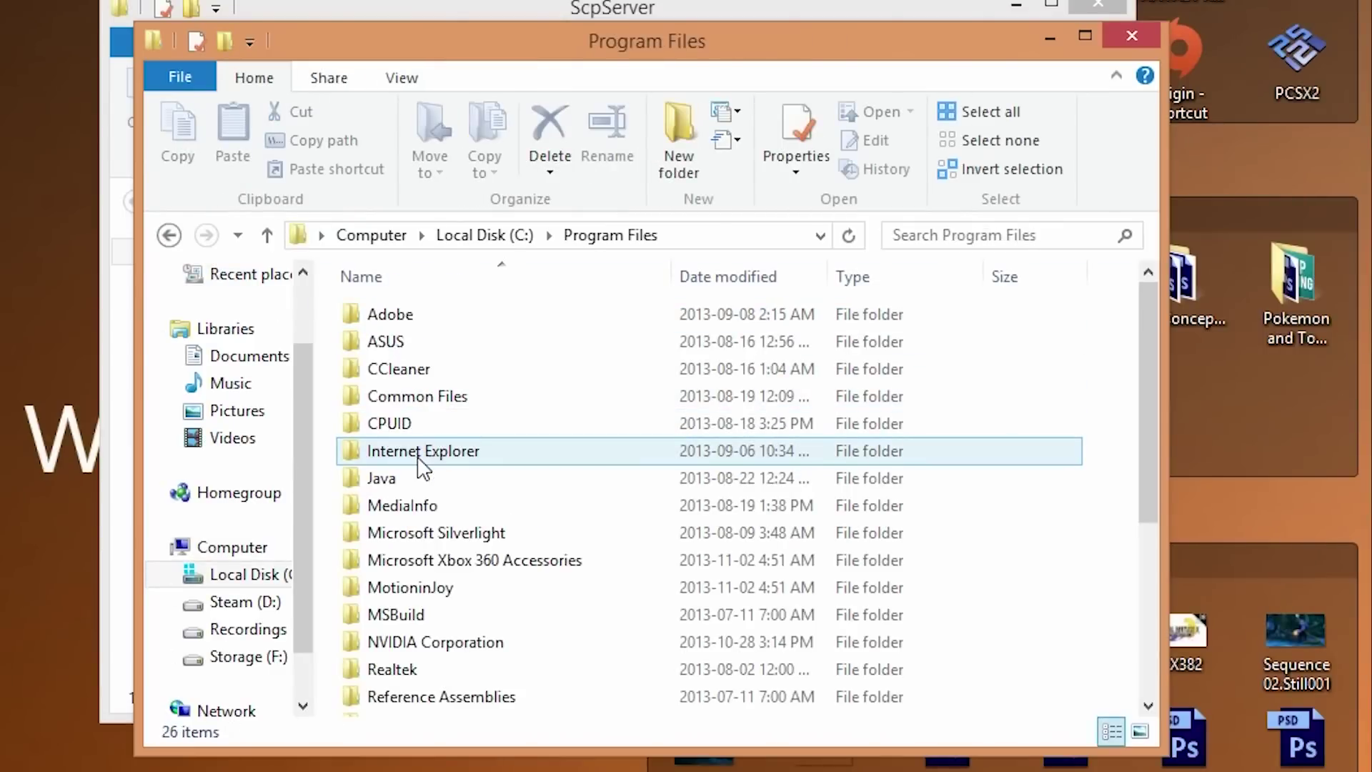
{"action": "scroll", "coordinate": [390, 479], "scroll_direction": "down", "scroll_amount": 3}
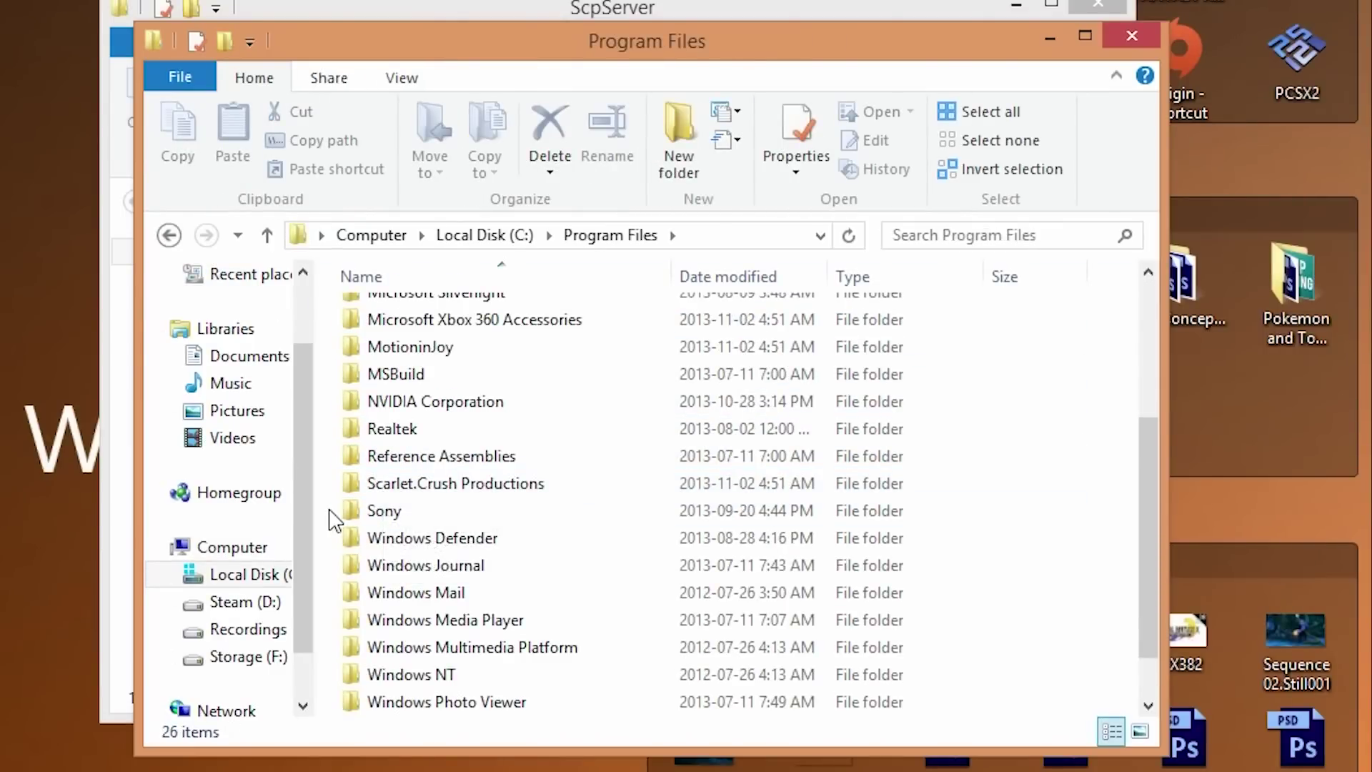
{"action": "left_click", "coordinate": [383, 486]}
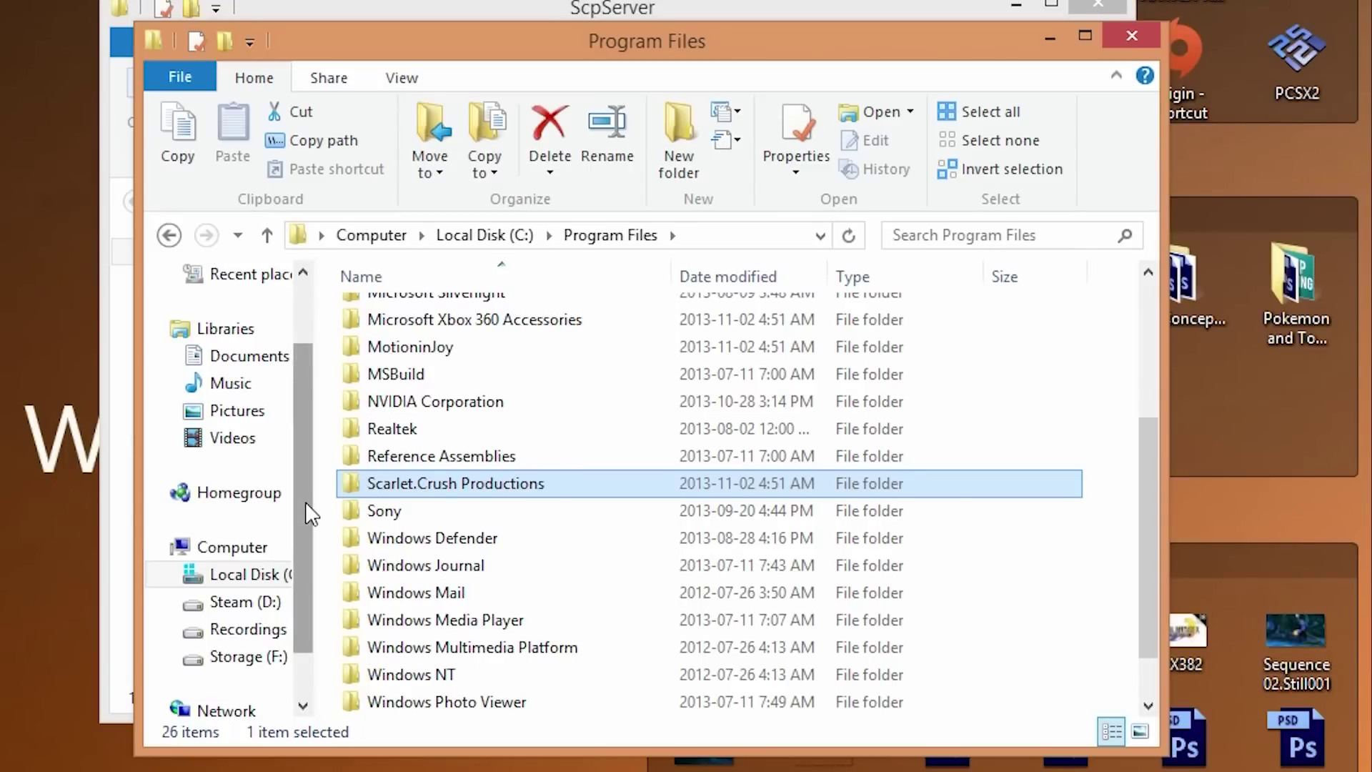
{"action": "double_click", "coordinate": [360, 490]}
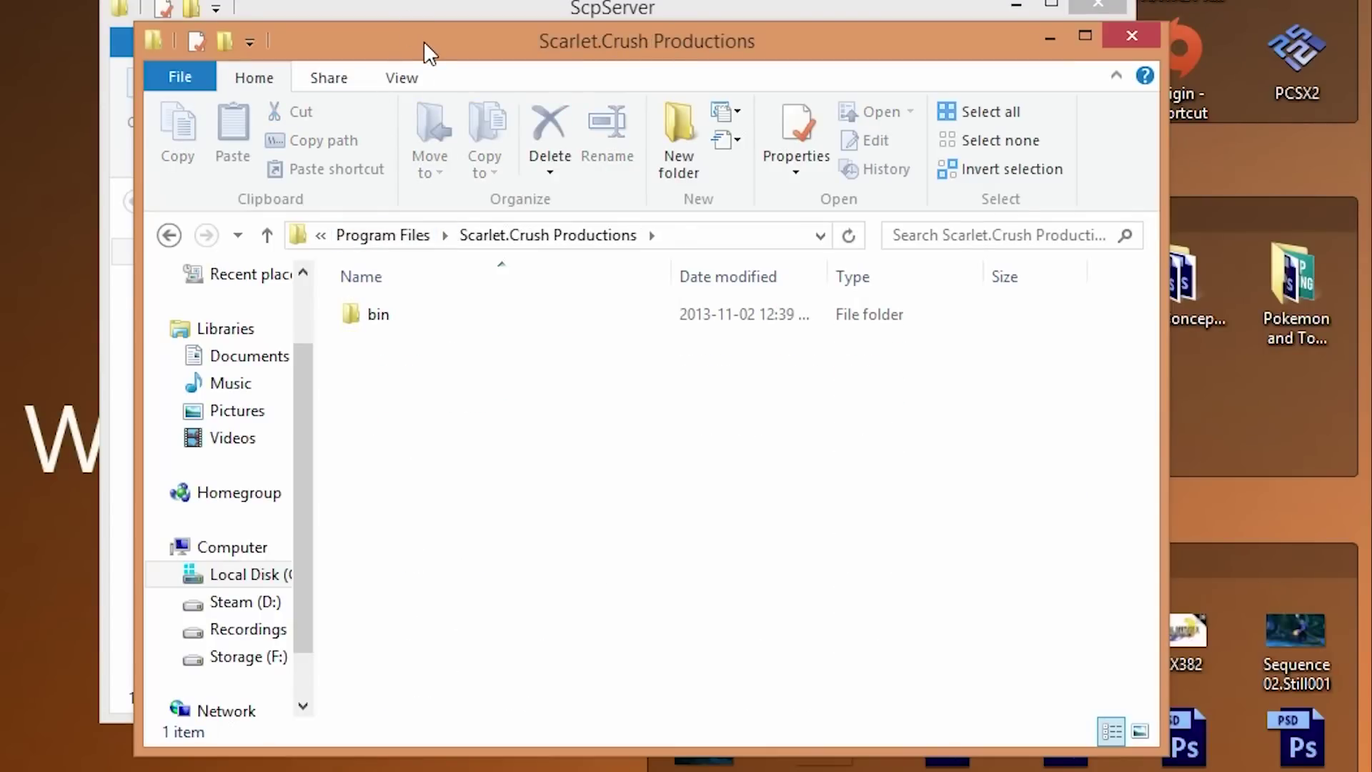
Try to move the bin folder from ScpServer into the Scarlet.Crush Productions folder, and close the ScpServer window
{"action": "left_click_drag", "start_coordinate": [423, 41], "coordinate": [0, 0]}
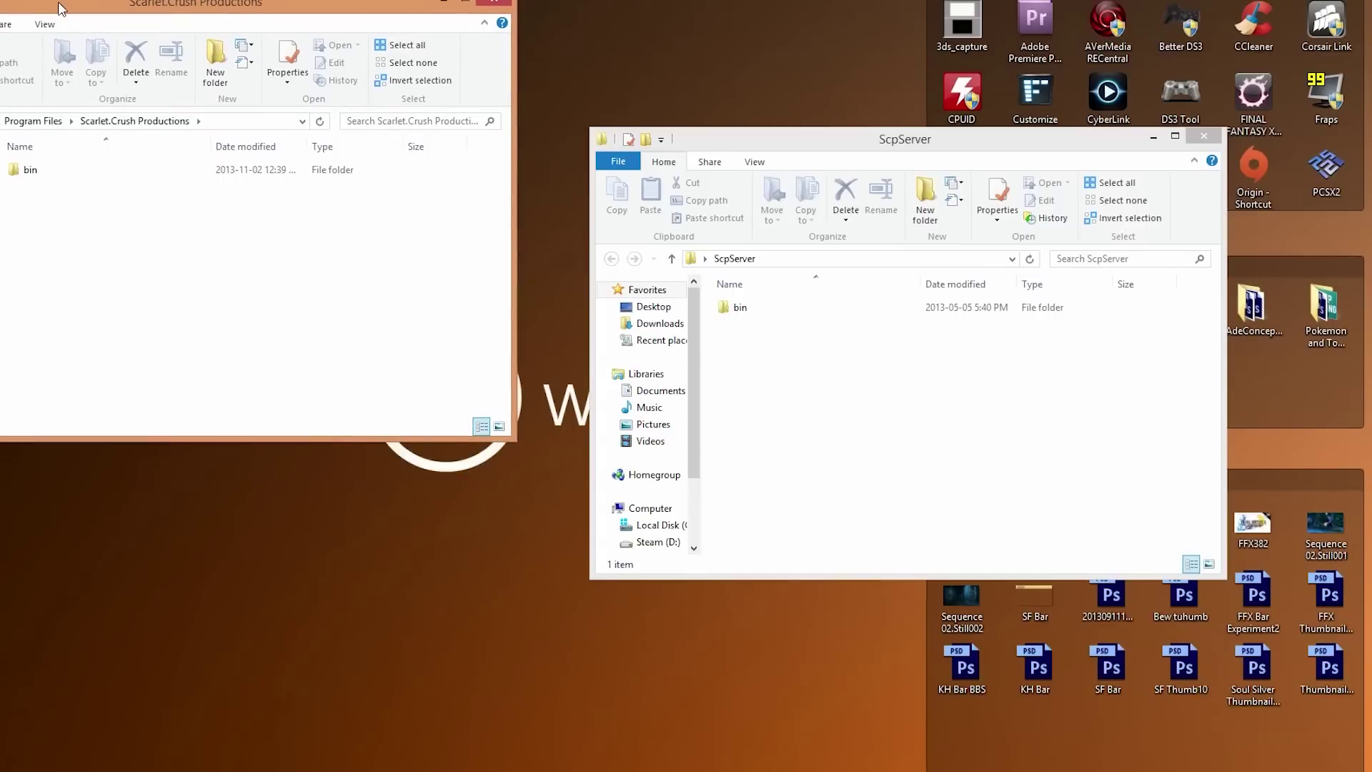
{"action": "left_click", "coordinate": [856, 395]}
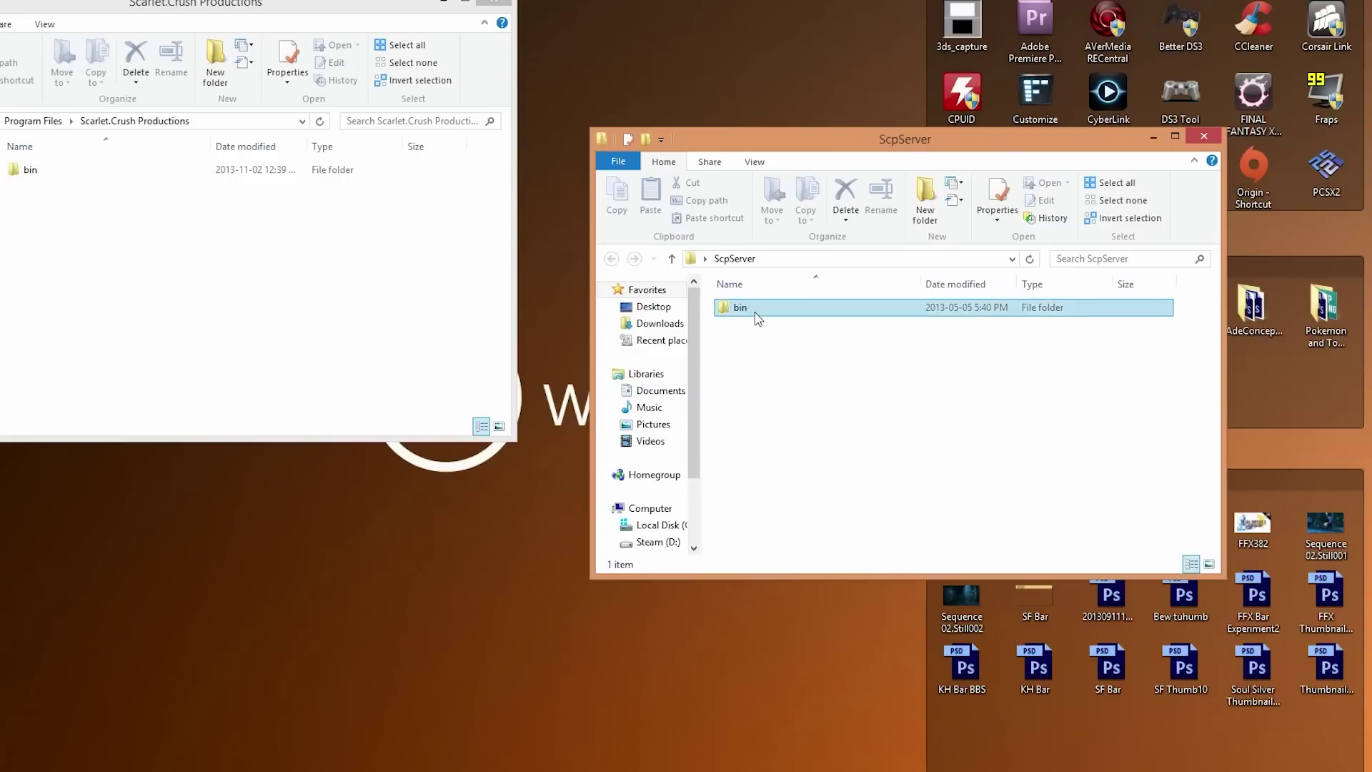
{"action": "left_click_drag", "start_coordinate": [748, 310], "coordinate": [151, 279]}
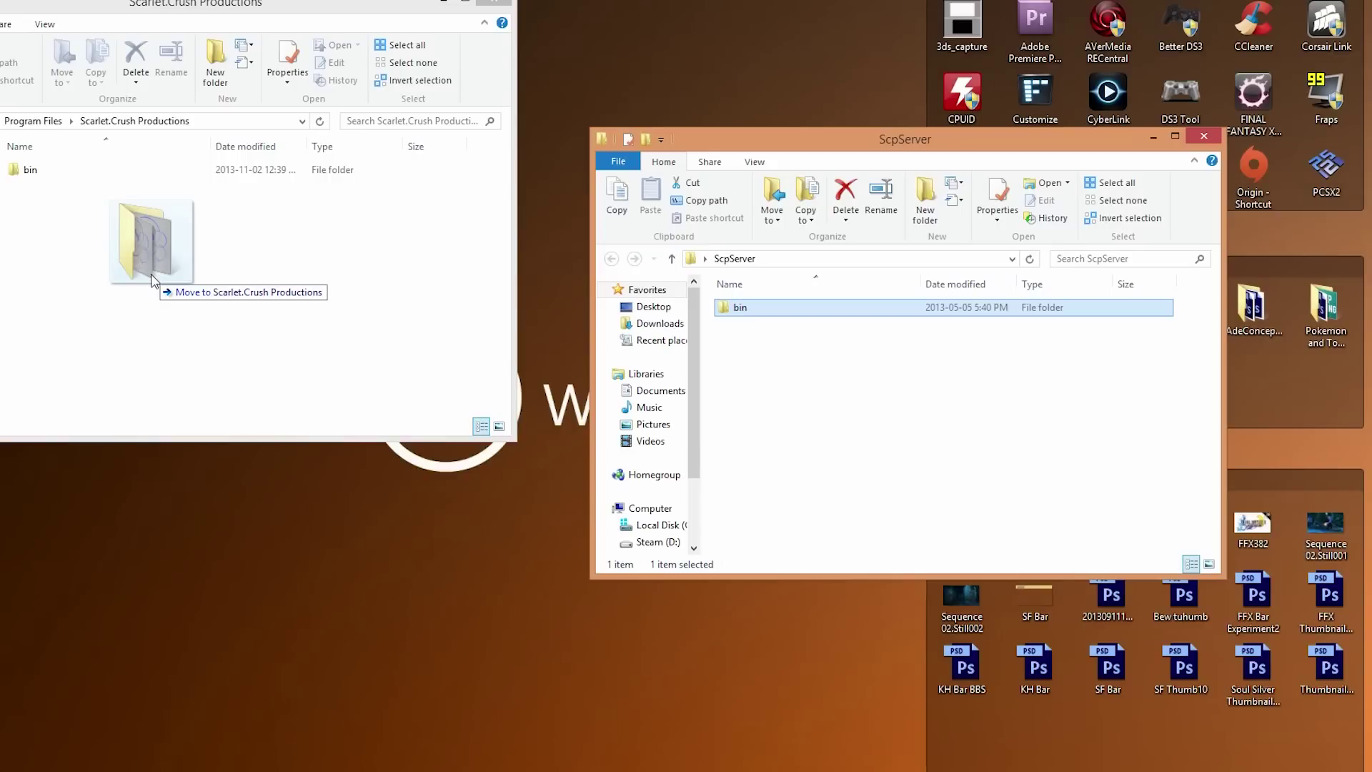
{"action": "left_click_drag", "start_coordinate": [151, 279], "coordinate": [833, 419]}
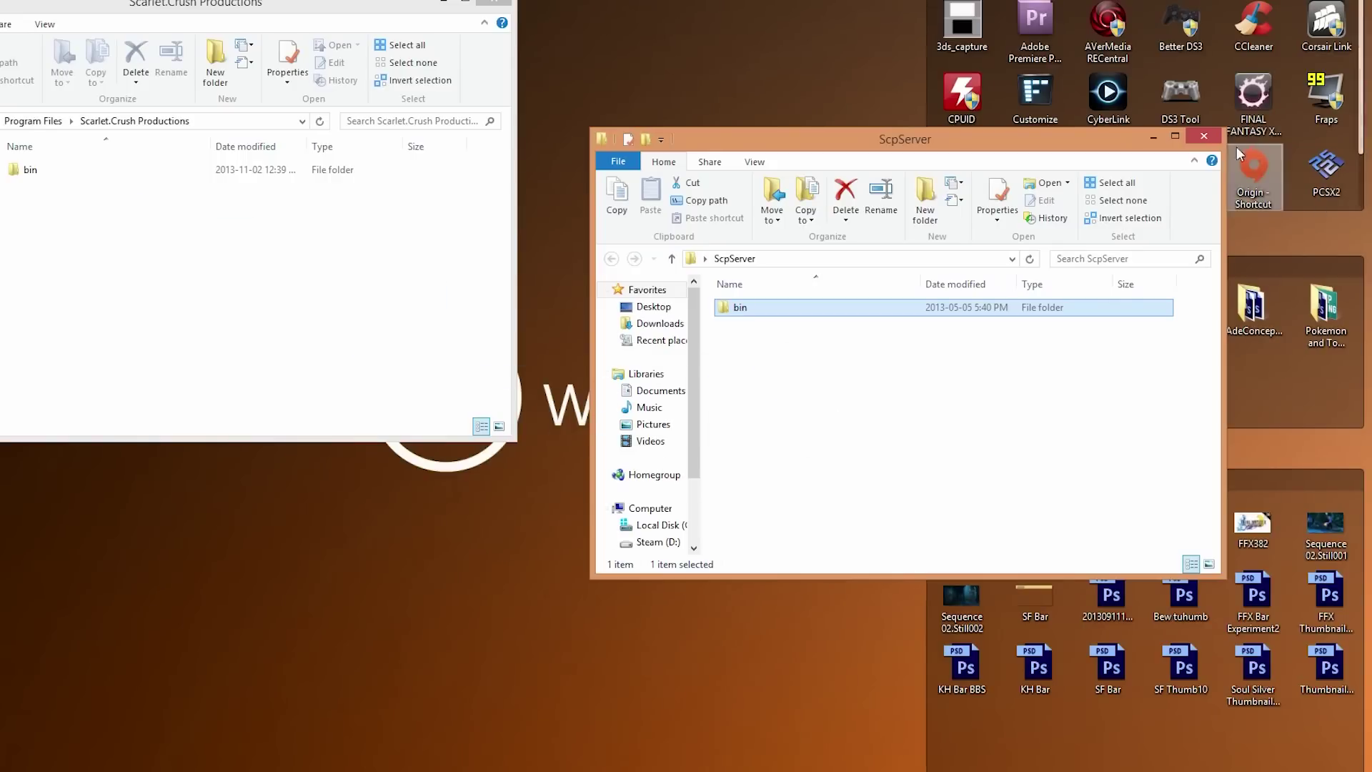
{"action": "left_click", "coordinate": [1204, 135]}
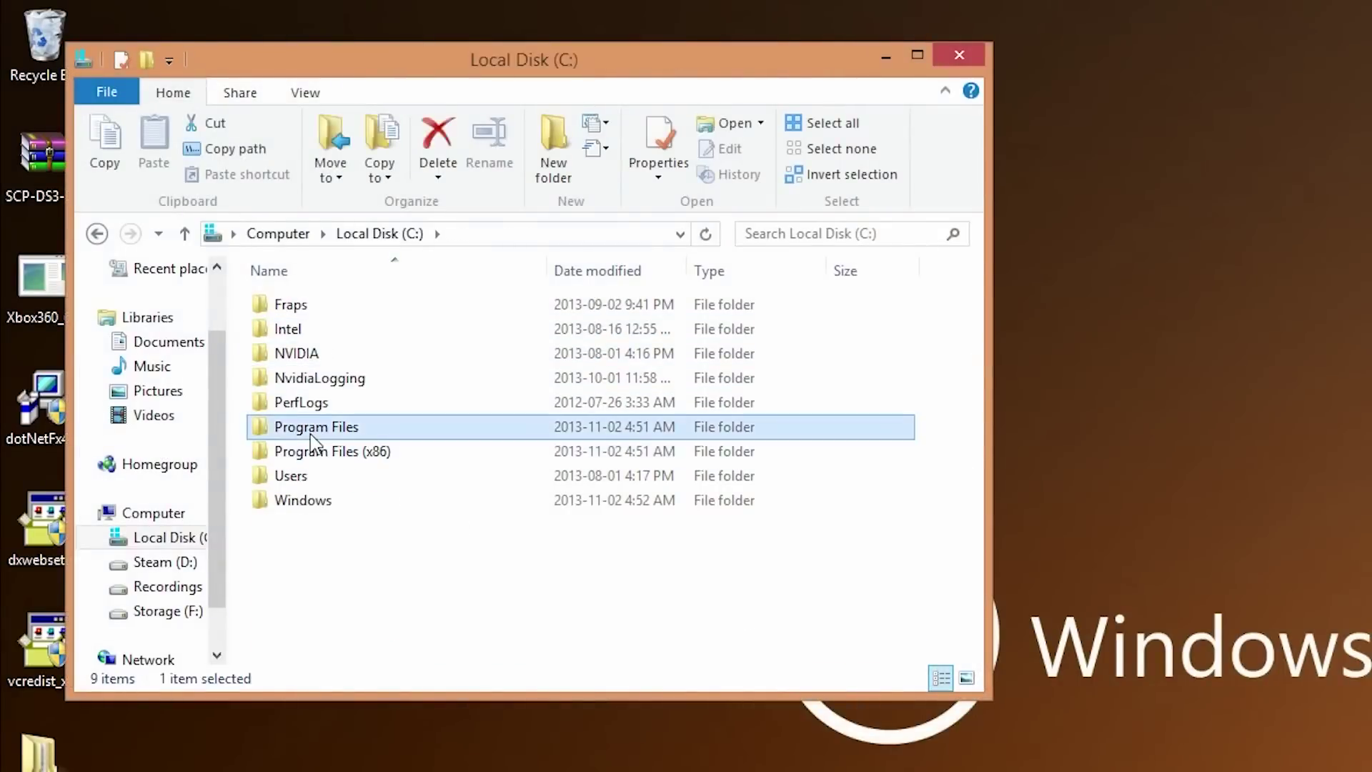
Create a desktop shortcut to the ScpDriver application in the bin folder of Program Files\Scarlet.Crush Productions
{"action": "double_click", "coordinate": [293, 429]}
{"action": "scroll", "coordinate": [315, 500], "scroll_direction": "down", "scroll_amount": 3}
{"action": "double_click", "coordinate": [299, 458]}
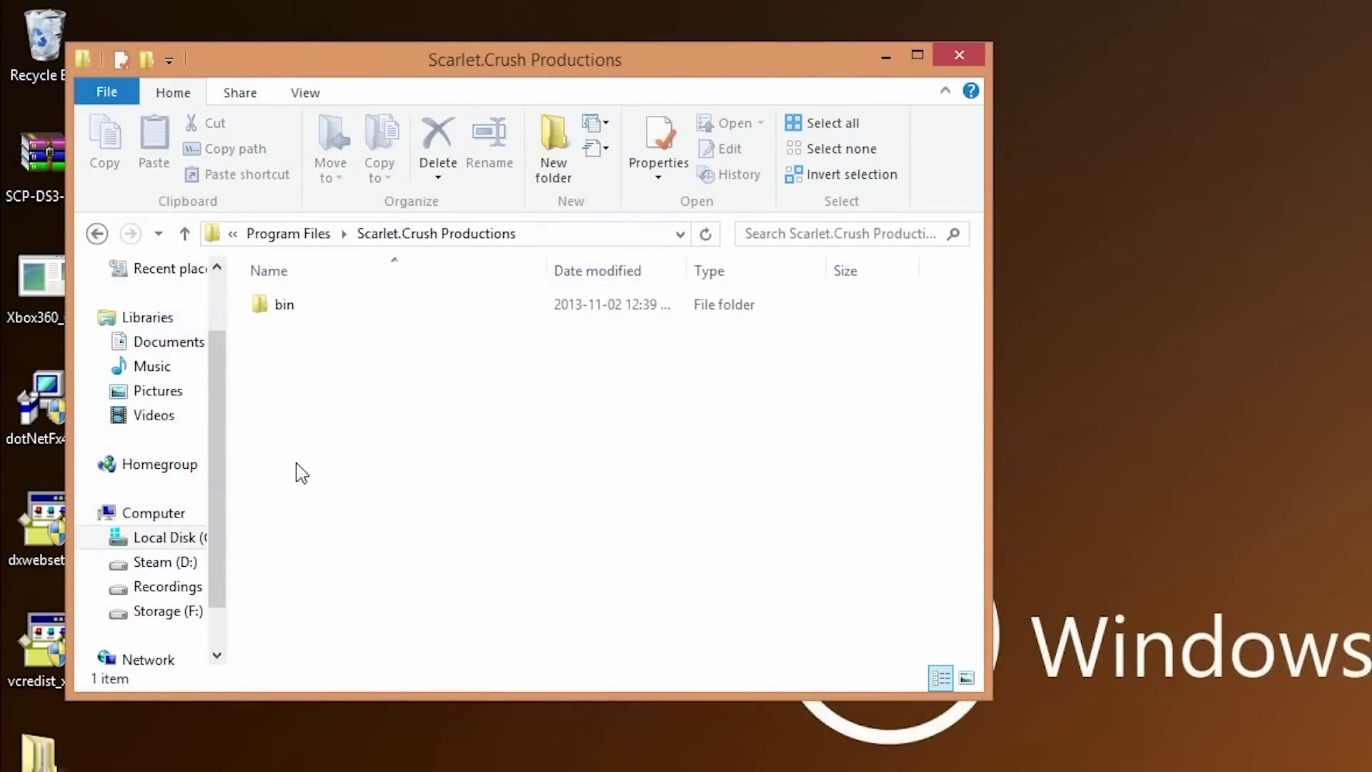
{"action": "double_click", "coordinate": [282, 306]}
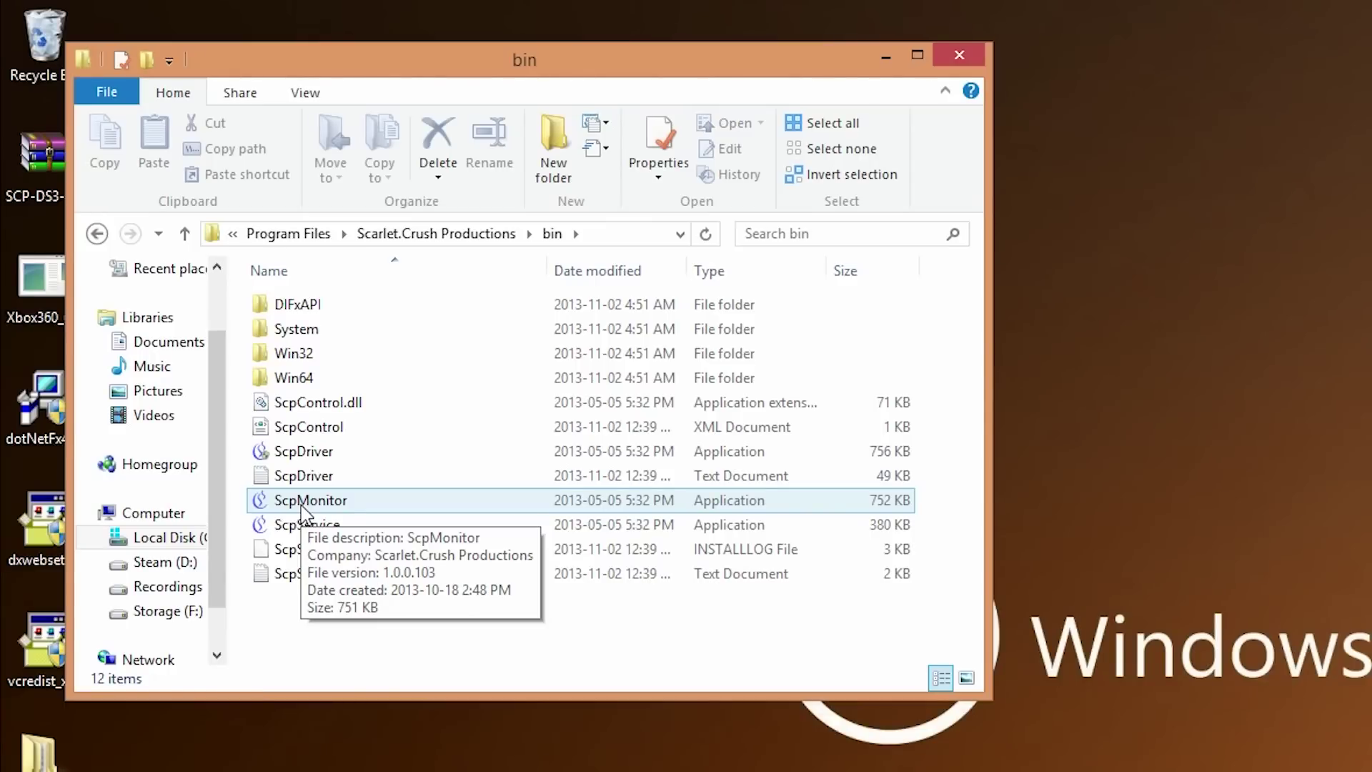
{"action": "right_click", "coordinate": [301, 458]}
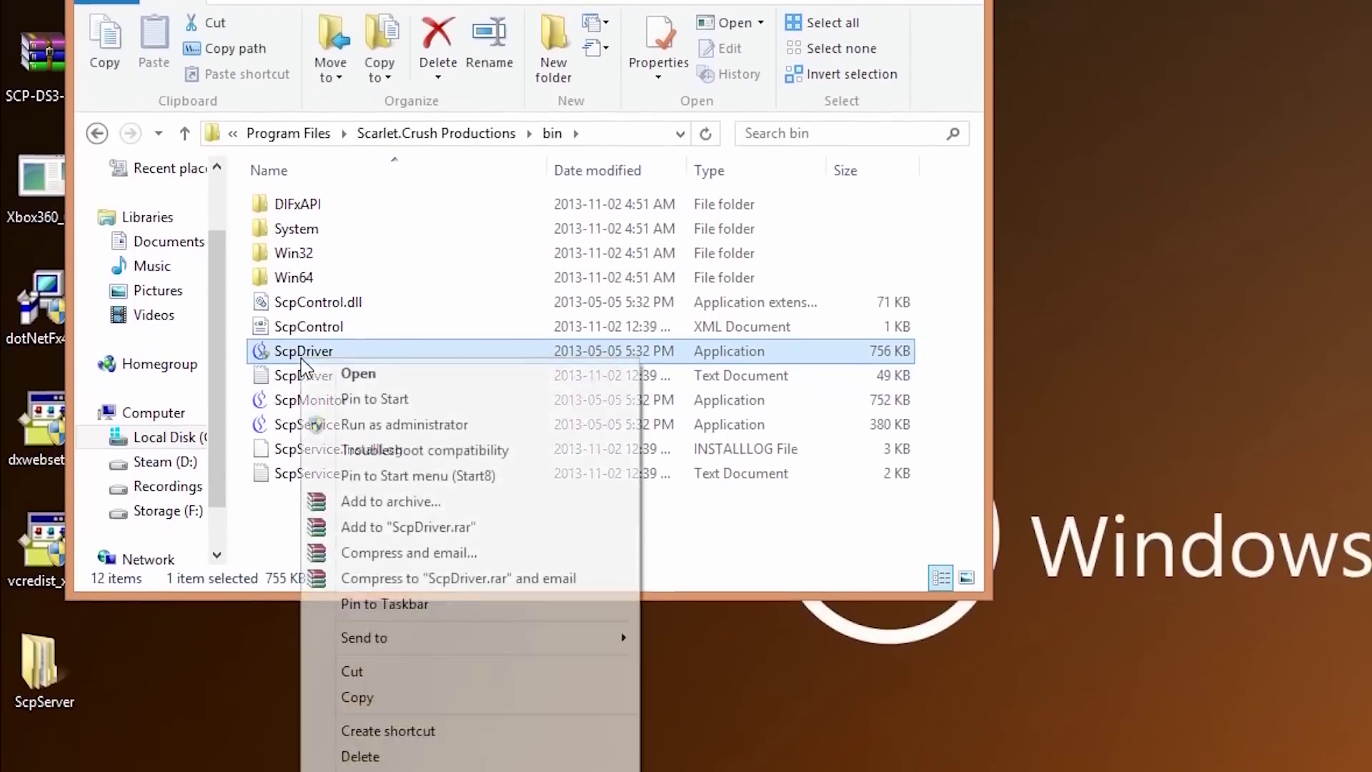
{"action": "mouse_move", "coordinate": [426, 638]}
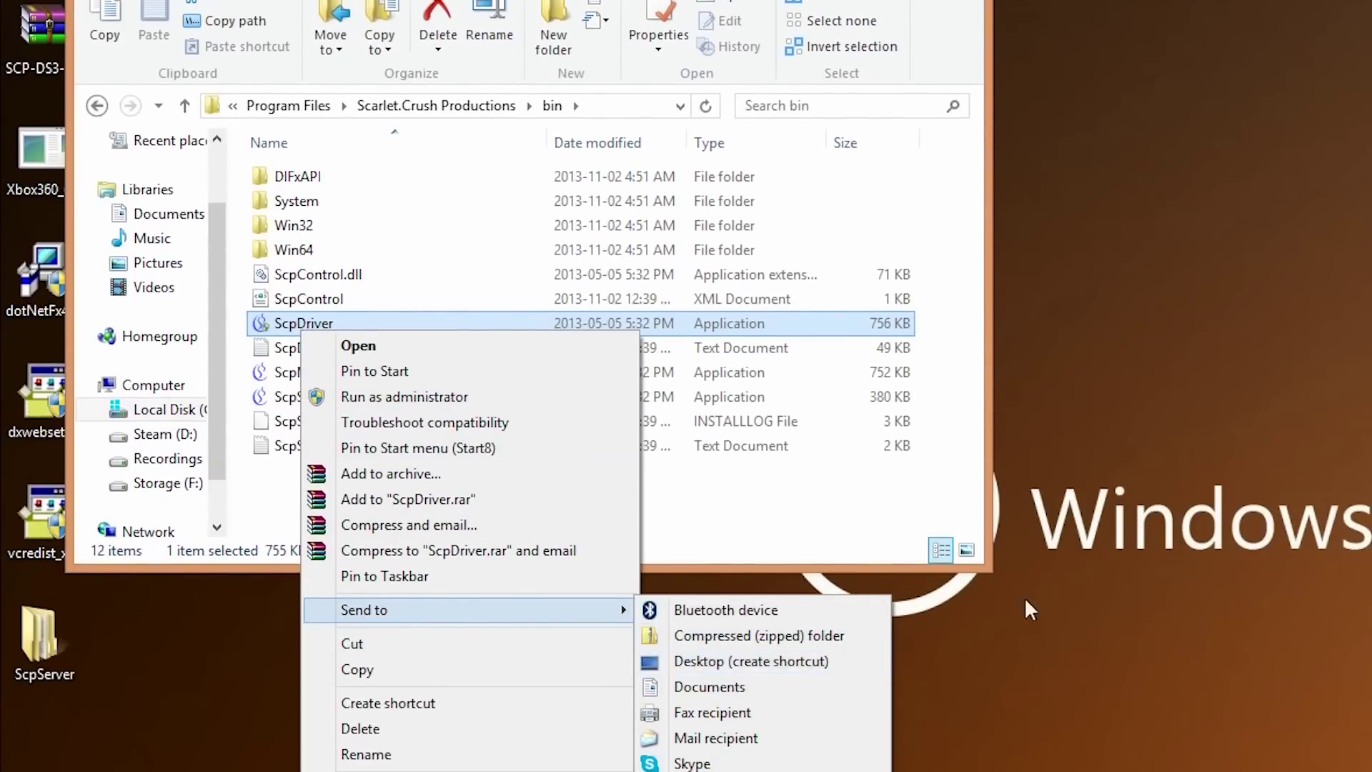
{"action": "left_click", "coordinate": [697, 662]}
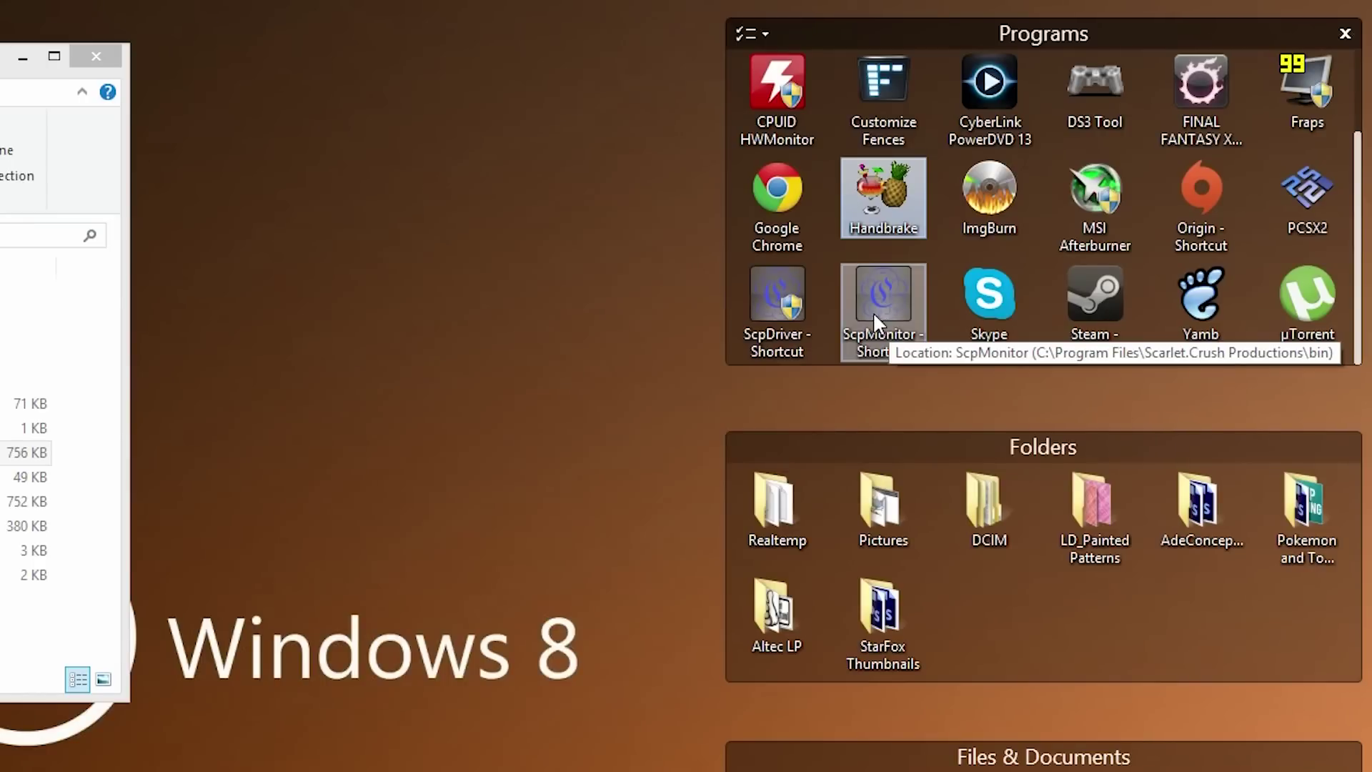
Run ScpDriver as administrator, install with Configure Service and Bluetooth Driver enabled and Force Install off, and exit the installer
{"action": "right_click", "coordinate": [764, 313]}
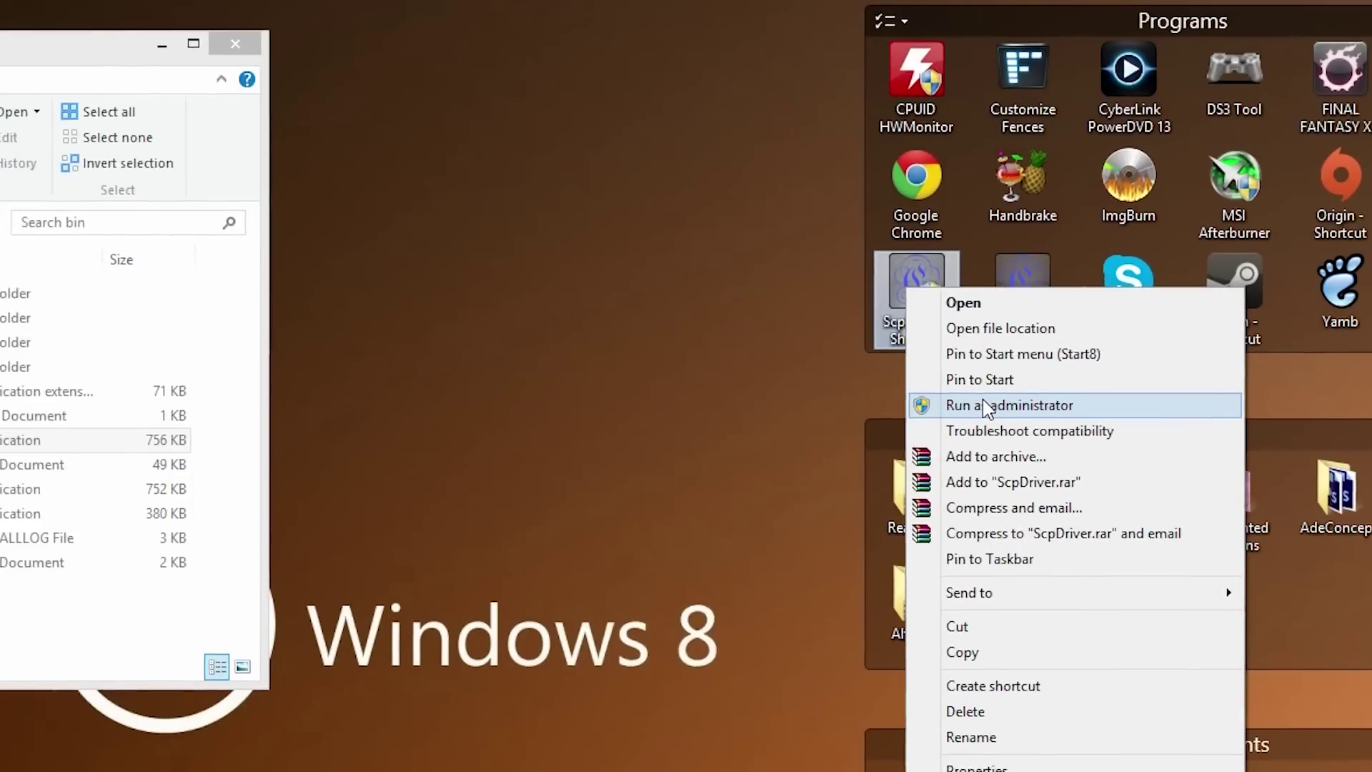
{"action": "left_click", "coordinate": [846, 415]}
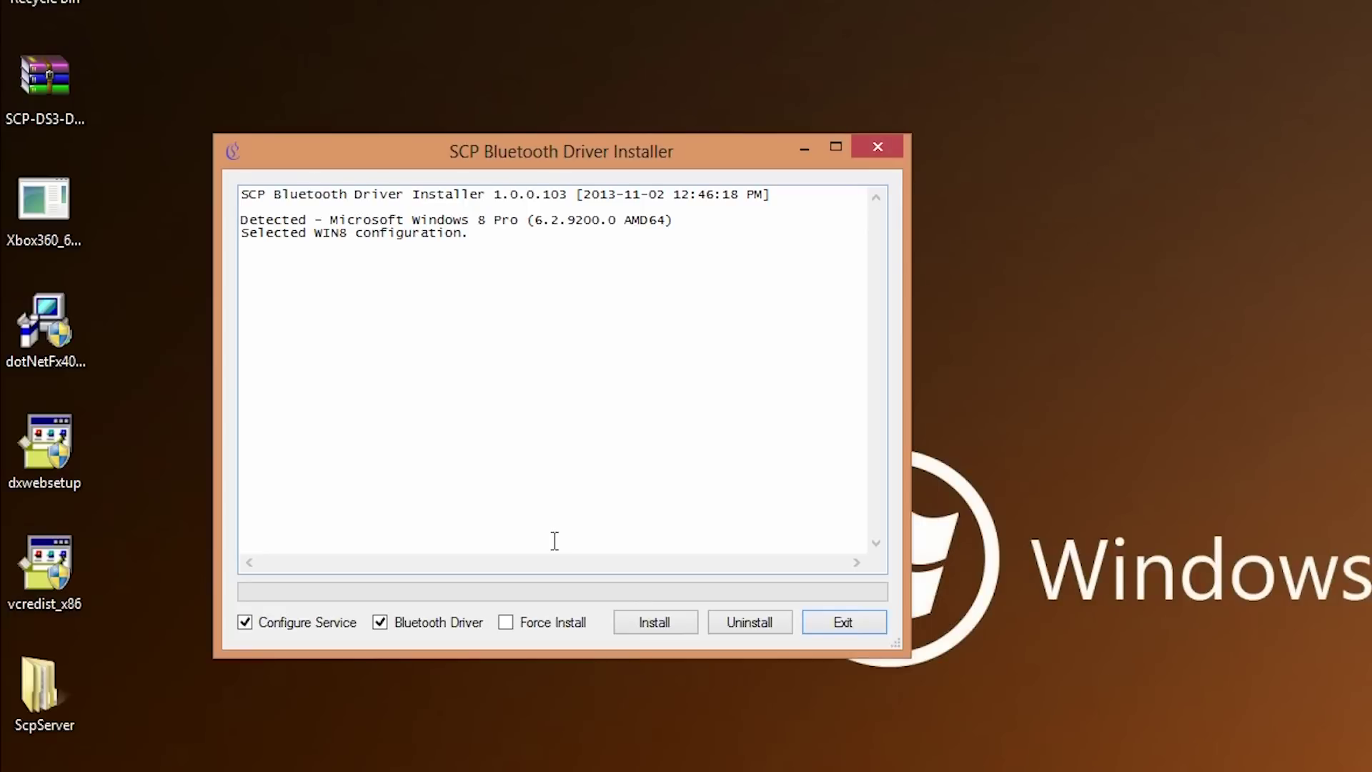
{"action": "left_click", "coordinate": [505, 625]}
{"action": "left_click", "coordinate": [506, 624]}
{"action": "left_click", "coordinate": [655, 621]}
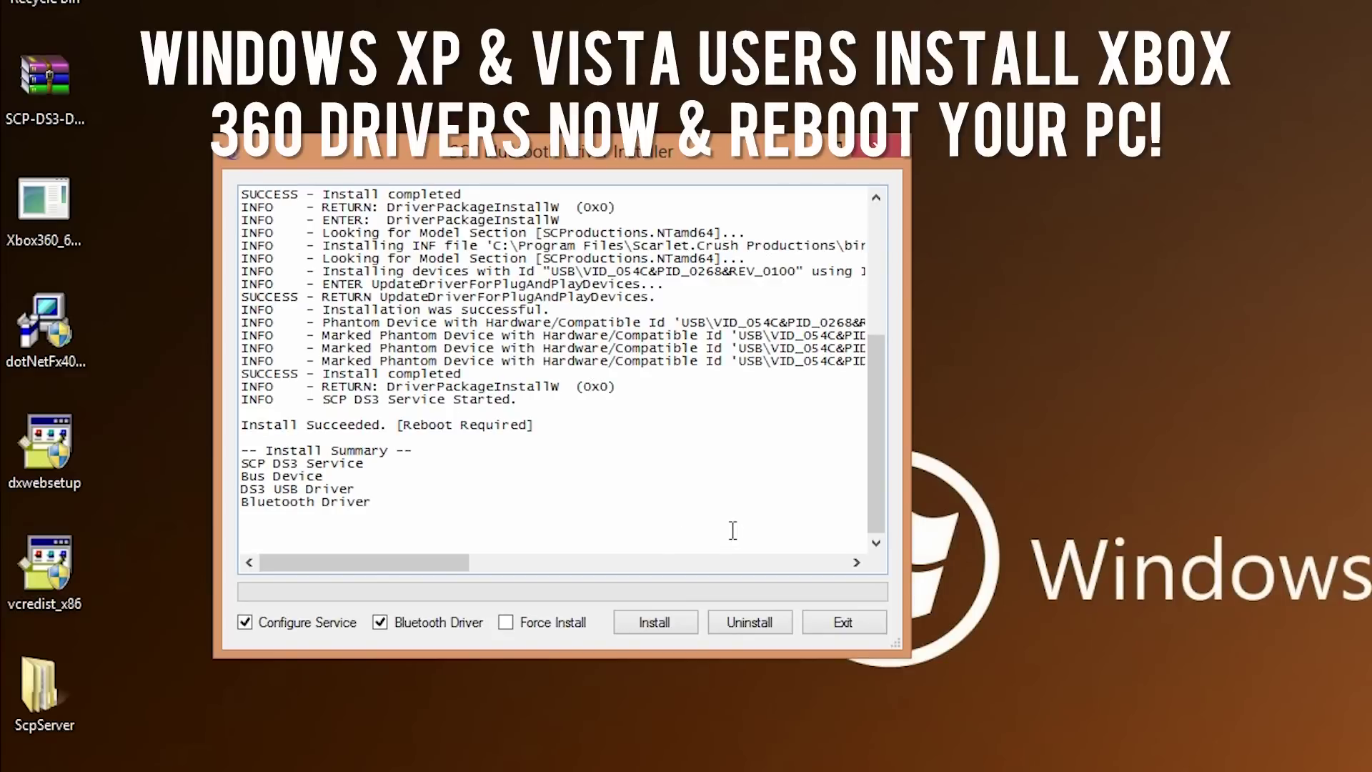
{"action": "left_click", "coordinate": [842, 624]}
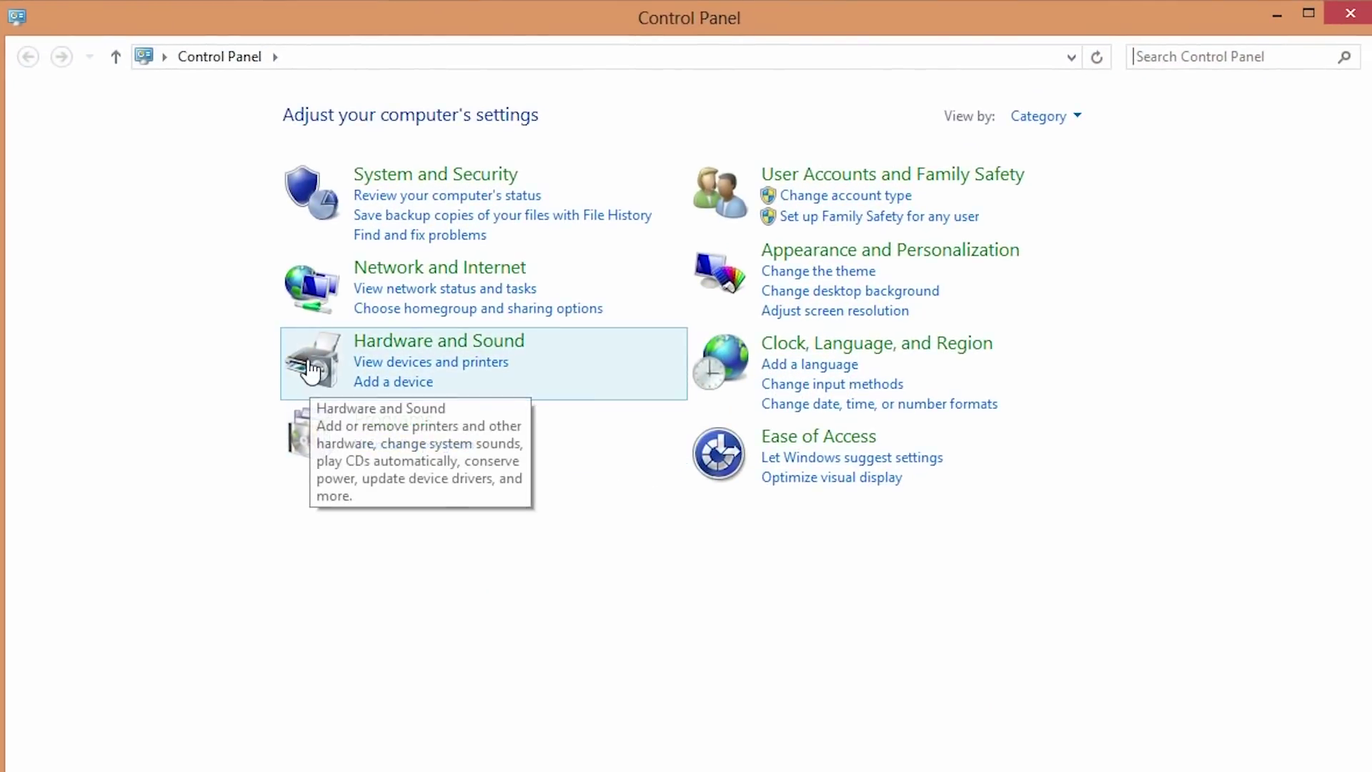
Open Devices and Printers in Control Panel and check the device list for the DS3 and PlayStation 3 controller entries
{"action": "left_click", "coordinate": [372, 362]}
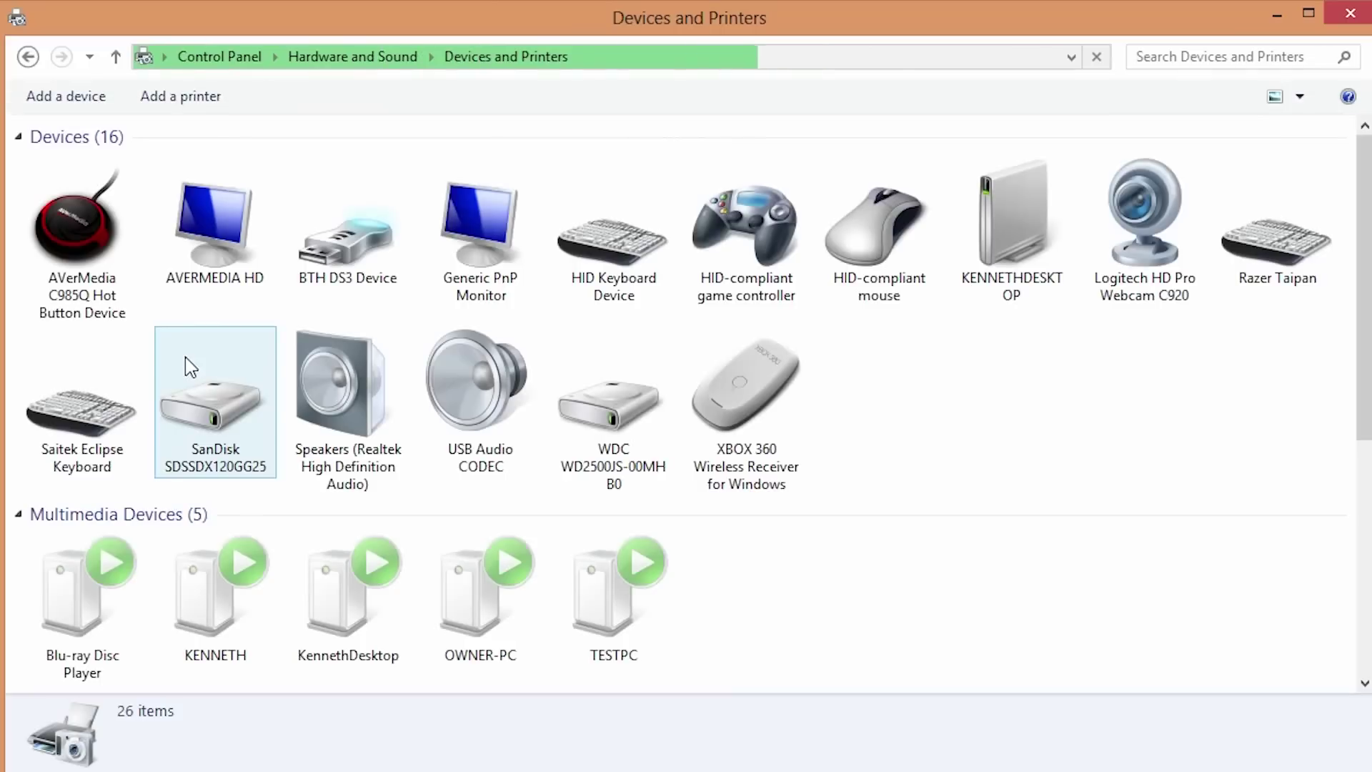
{"action": "scroll", "coordinate": [950, 417], "scroll_direction": "down", "scroll_amount": 5}
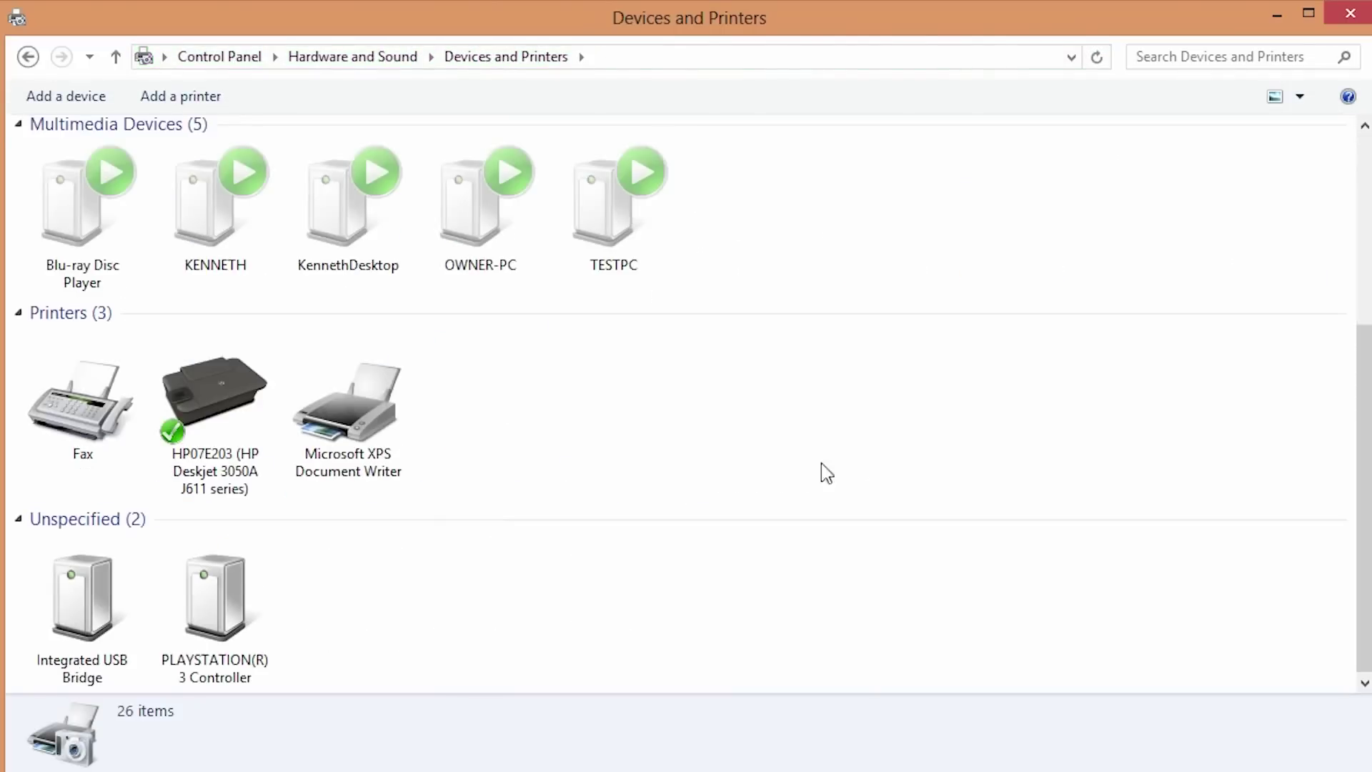
{"action": "scroll", "coordinate": [793, 479], "scroll_direction": "up", "scroll_amount": 5}
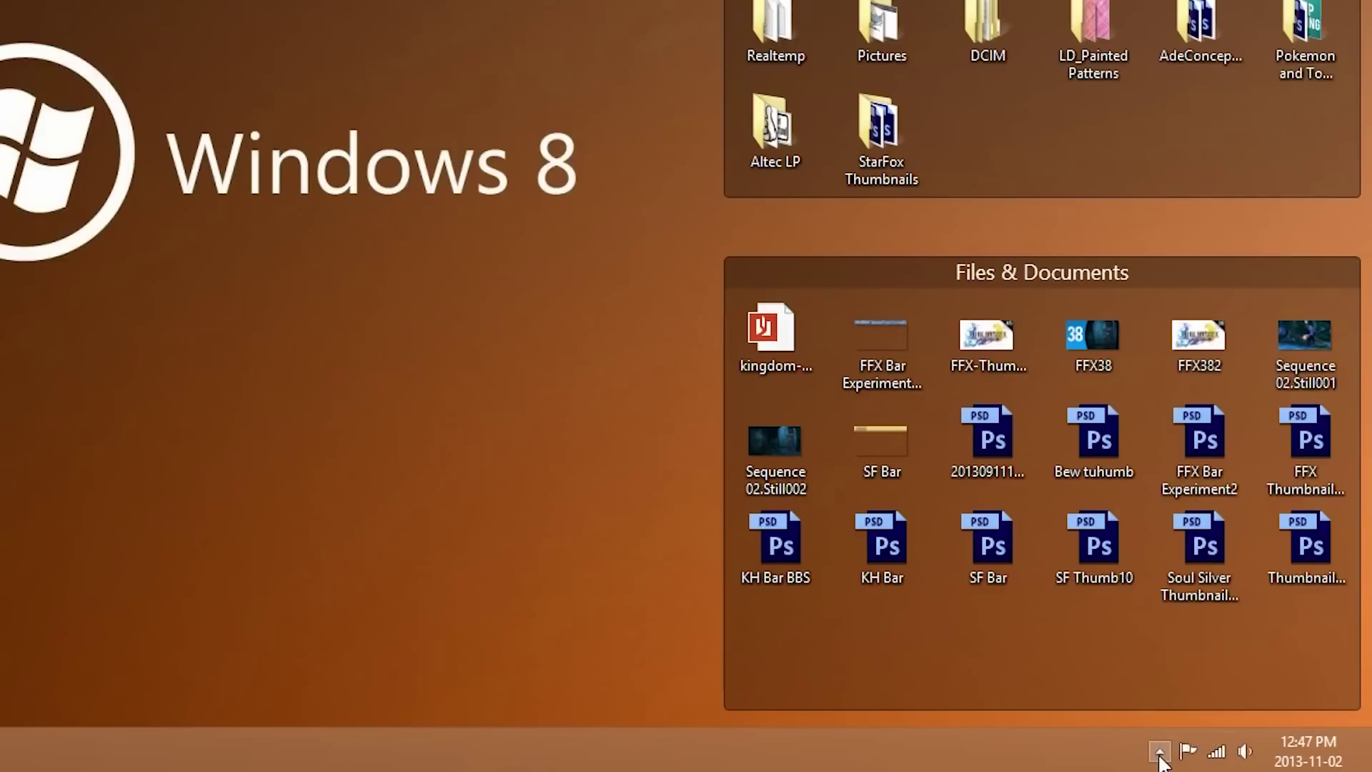
Open the SCP DS3 Monitor to view the controller pad status, and close the SCP Bluetooth Driver Installer window
{"action": "left_click", "coordinate": [1160, 756]}
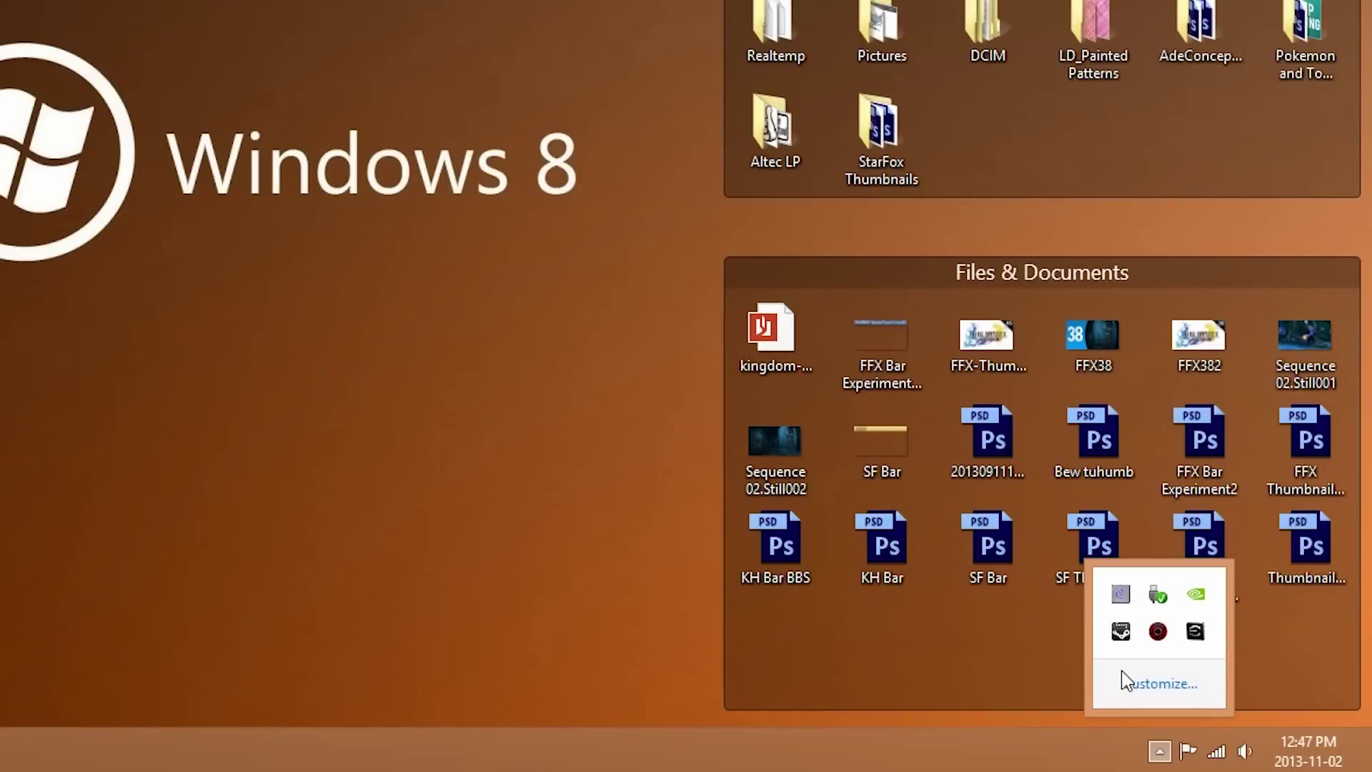
{"action": "left_click", "coordinate": [1121, 594]}
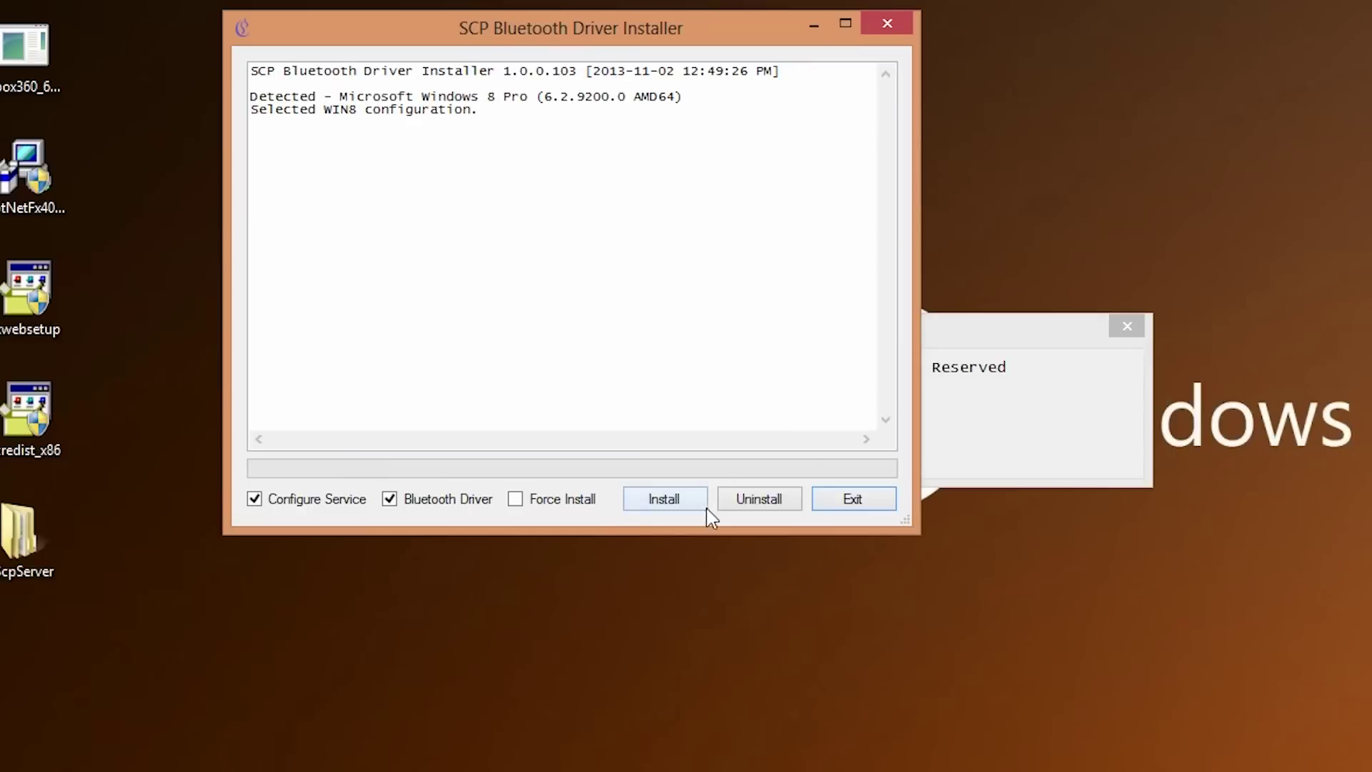
{"action": "left_click", "coordinate": [899, 26]}
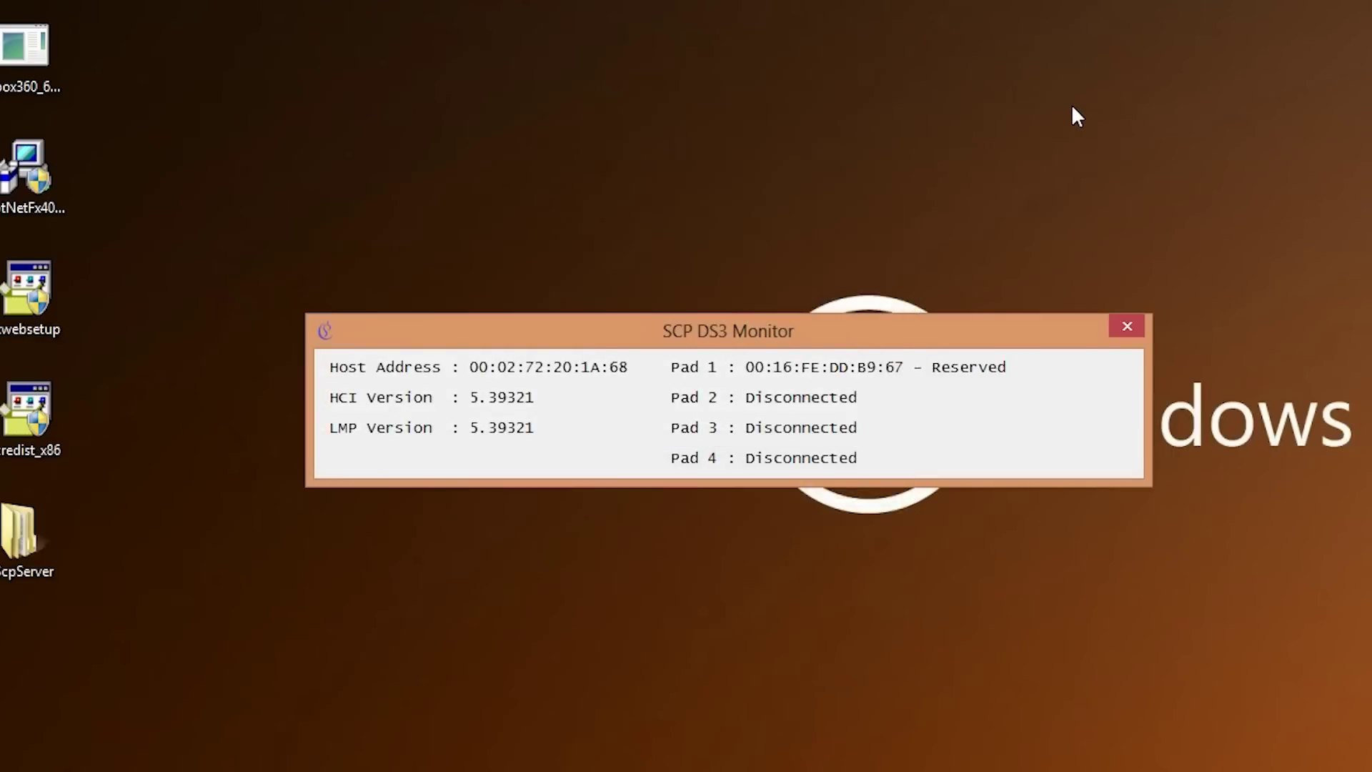